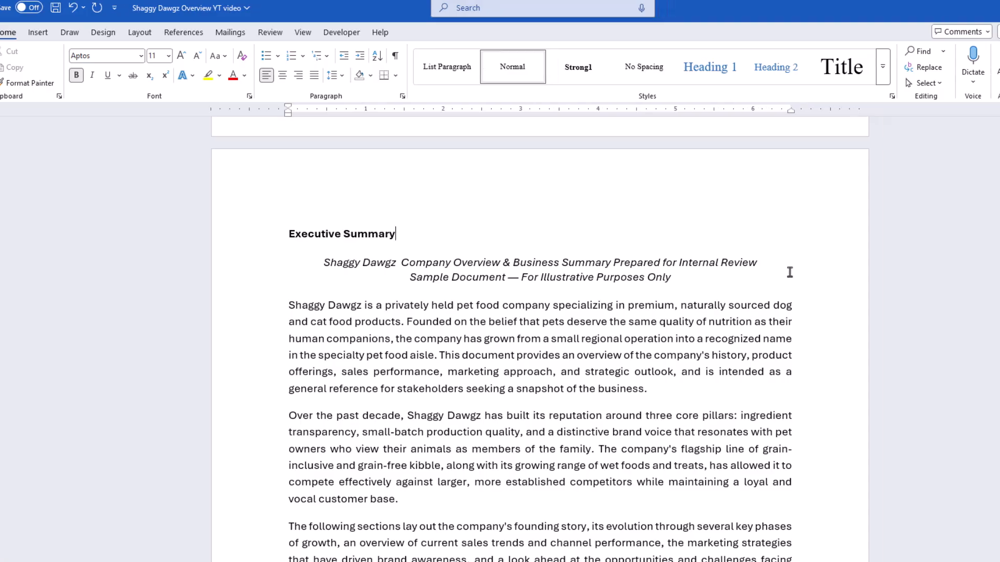
- Apply the Heading 1 style to the "Executive Summary" section title
{"action": "scroll", "coordinate": [789, 272], "scroll_direction": "down", "scroll_amount": 6}
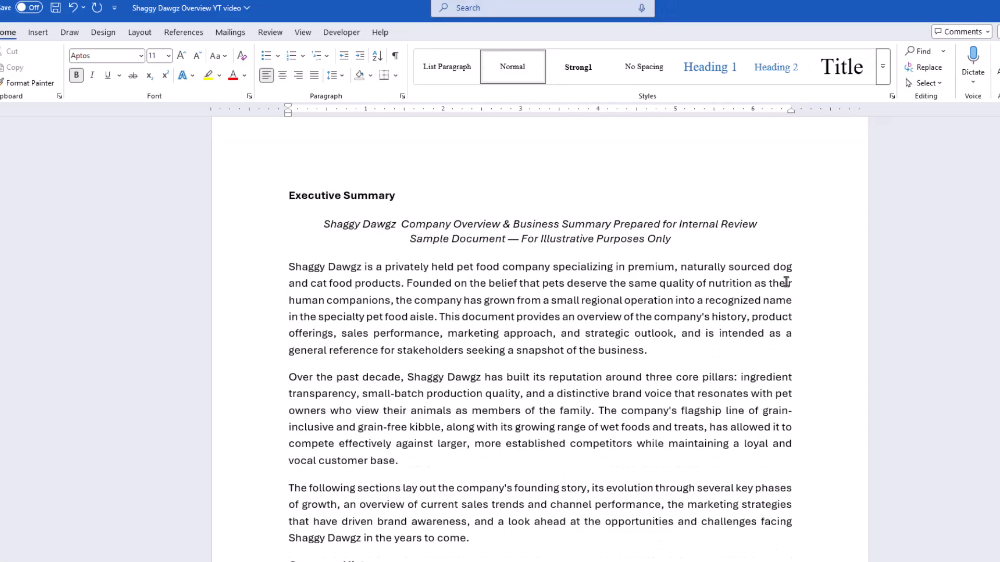
{"action": "scroll", "coordinate": [786, 282], "scroll_direction": "down", "scroll_amount": 8}
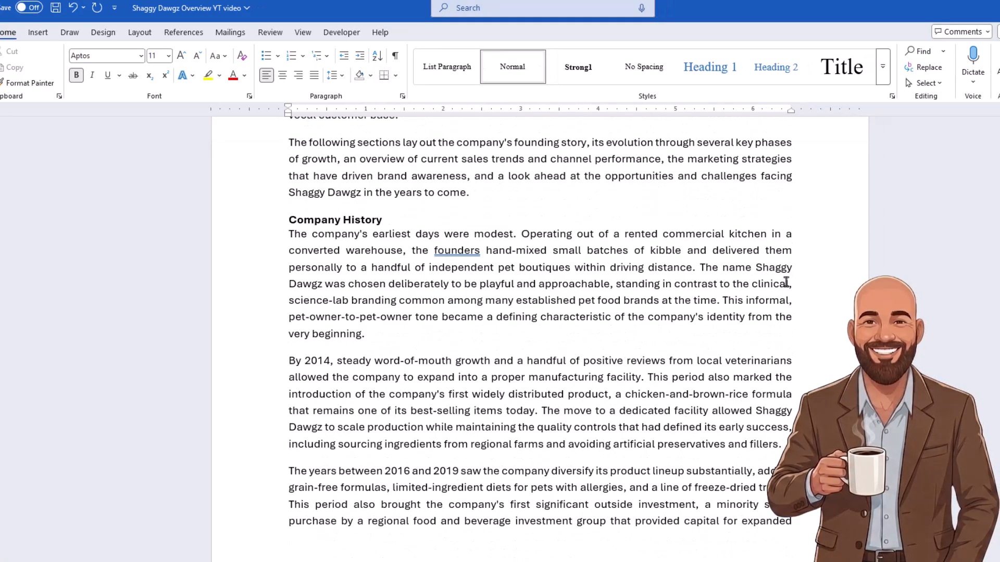
{"action": "scroll", "coordinate": [758, 343], "scroll_direction": "down", "scroll_amount": 8}
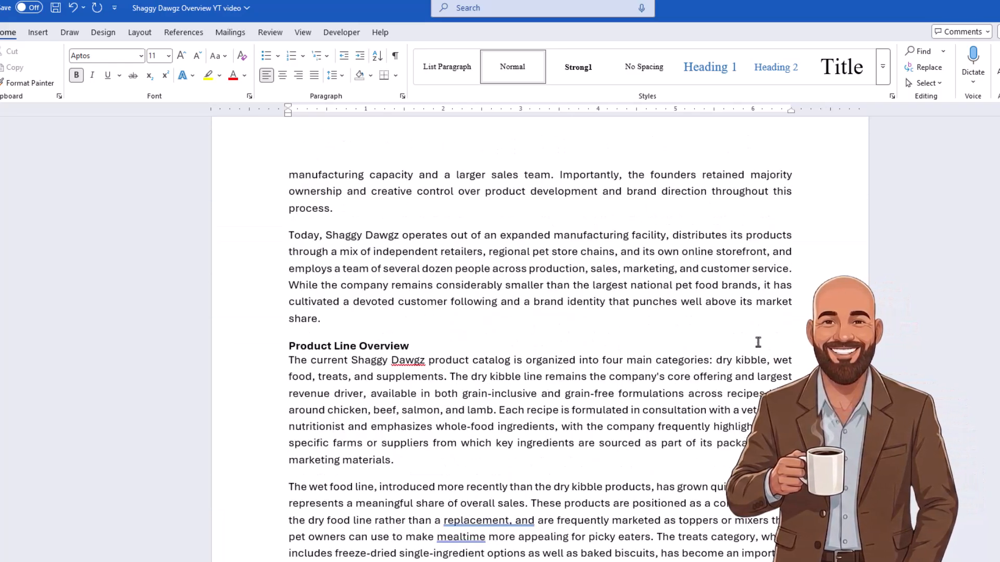
{"action": "scroll", "coordinate": [758, 342], "scroll_direction": "down", "scroll_amount": 5}
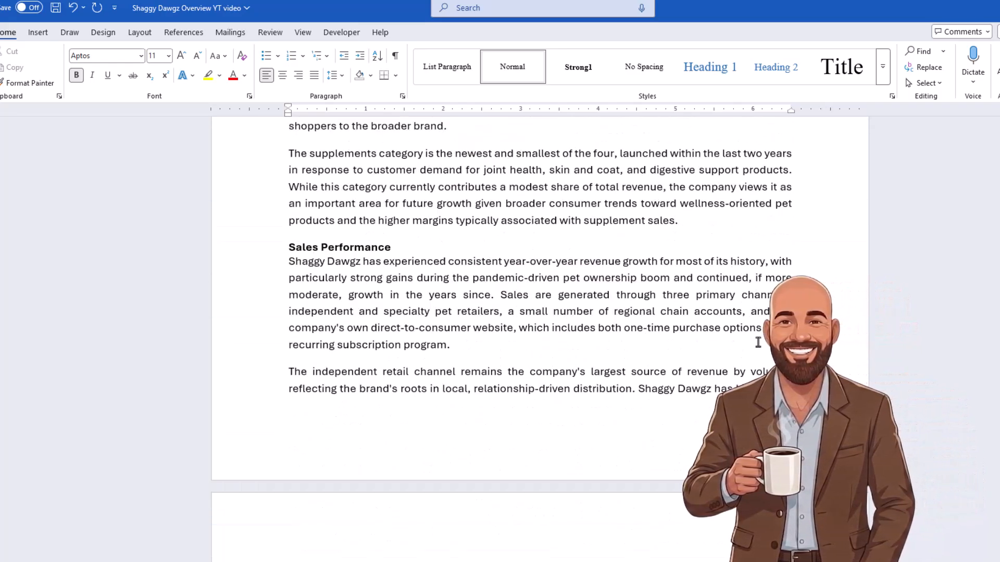
{"action": "scroll", "coordinate": [352, 467], "scroll_direction": "down", "scroll_amount": 3}
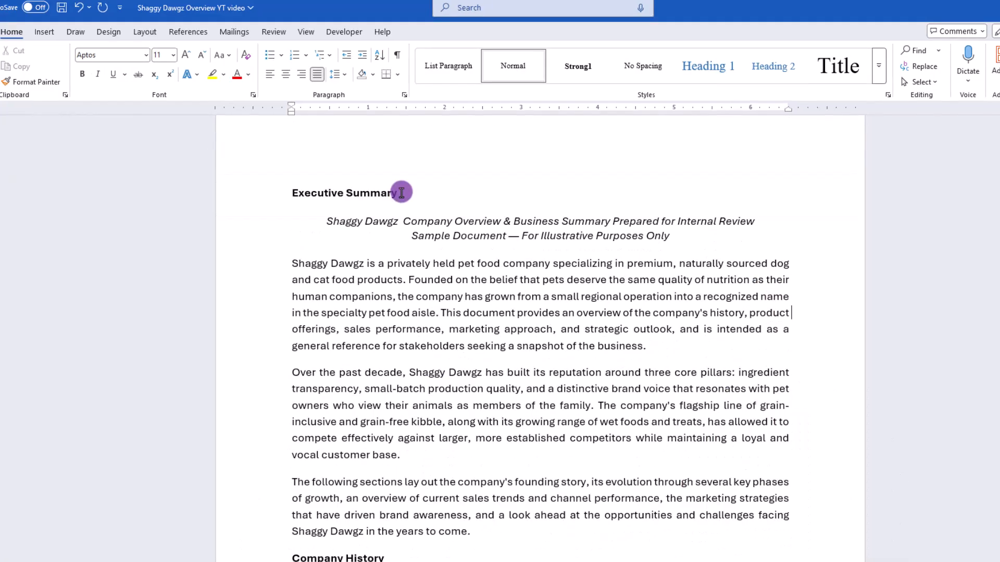
{"action": "left_click_drag", "start_coordinate": [401, 193], "coordinate": [306, 192]}
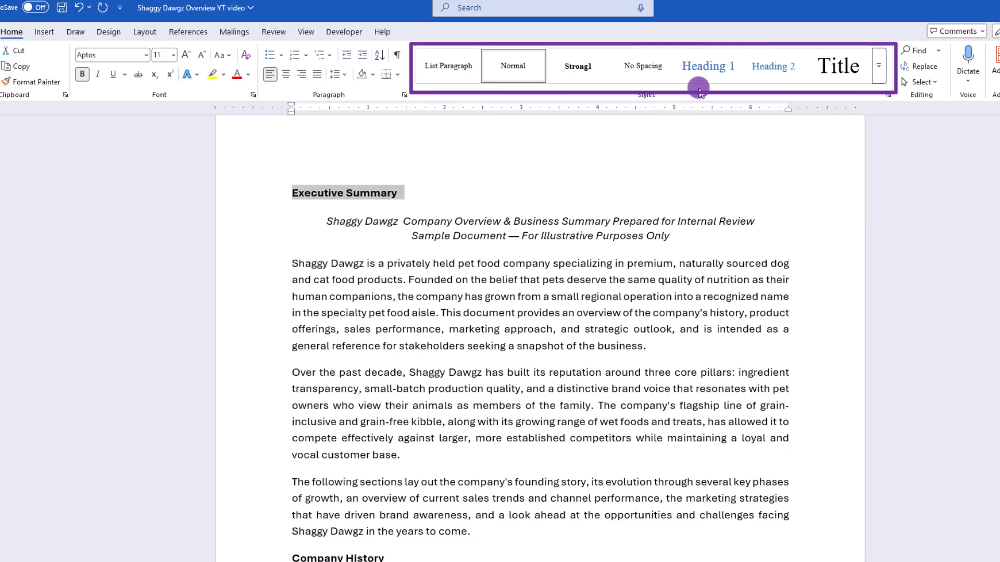
{"action": "left_click", "coordinate": [711, 70]}
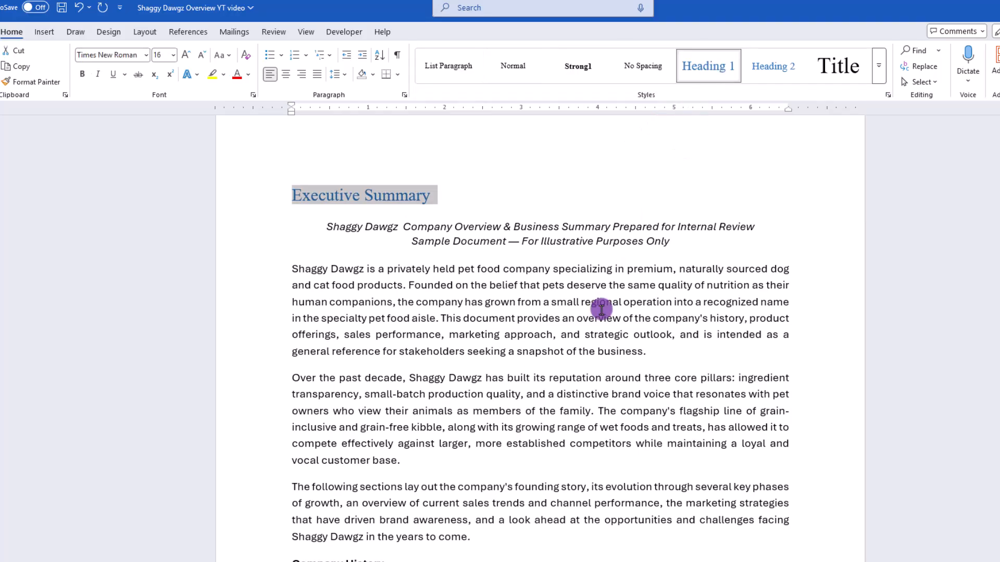
{"action": "left_click", "coordinate": [513, 450]}
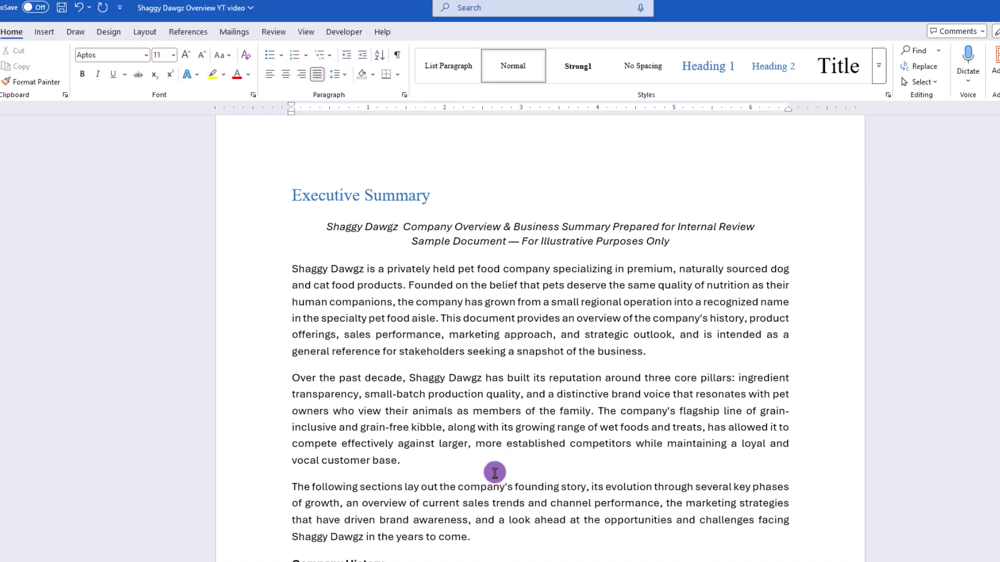
- Apply the Heading 1 style to the "Company History" and "Product Line Overview" section titles
{"action": "scroll", "coordinate": [492, 479], "scroll_direction": "down", "scroll_amount": 1}
{"action": "left_click_drag", "start_coordinate": [404, 528], "coordinate": [293, 527]}
{"action": "left_click", "coordinate": [704, 65]}
{"action": "scroll", "coordinate": [420, 395], "scroll_direction": "down", "scroll_amount": 20}
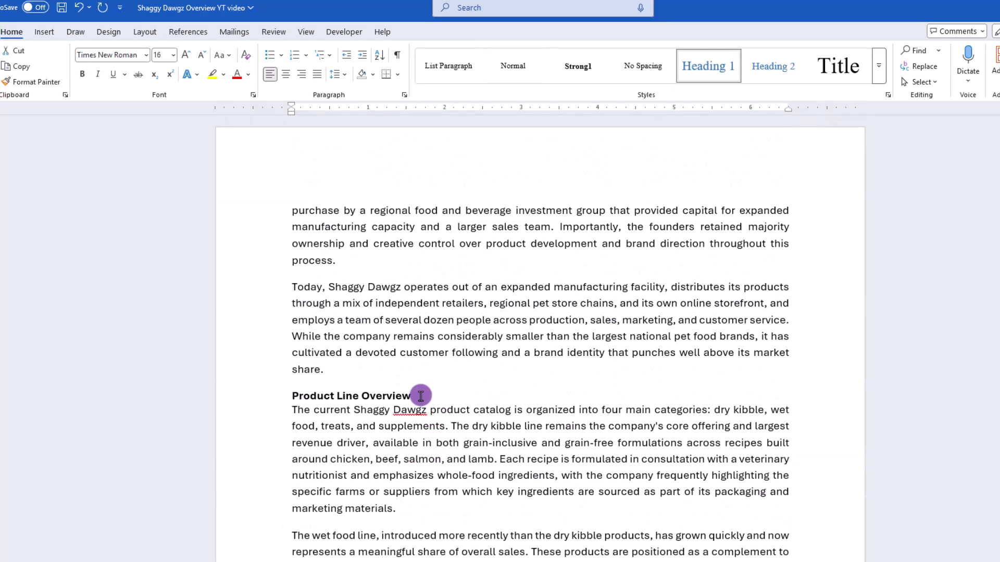
{"action": "left_click_drag", "start_coordinate": [420, 395], "coordinate": [294, 396]}
{"action": "left_click", "coordinate": [707, 66]}
- Apply the Heading 1 style to the "Sales Performance" and "Marketing Strategy" section titles
{"action": "scroll", "coordinate": [415, 412], "scroll_direction": "down", "scroll_amount": 8}
{"action": "left_click_drag", "start_coordinate": [409, 341], "coordinate": [296, 341]}
{"action": "left_click", "coordinate": [707, 66]}
{"action": "scroll", "coordinate": [451, 422], "scroll_direction": "down", "scroll_amount": 12}
{"action": "left_click_drag", "start_coordinate": [416, 398], "coordinate": [295, 398]}
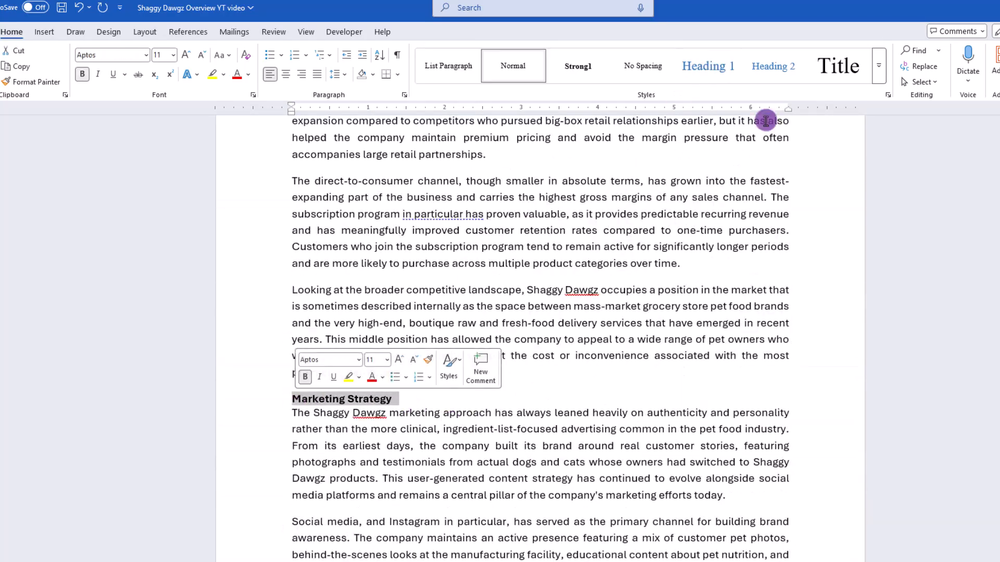
{"action": "left_click", "coordinate": [708, 67]}
- Apply the Heading 1 style to the "Corporate Culture and Team" and "Future Outlook" section titles
{"action": "scroll", "coordinate": [410, 438], "scroll_direction": "down", "scroll_amount": 12}
{"action": "left_click_drag", "start_coordinate": [442, 421], "coordinate": [293, 421]}
{"action": "left_click", "coordinate": [707, 66]}
{"action": "scroll", "coordinate": [480, 447], "scroll_direction": "down", "scroll_amount": 15}
{"action": "left_click_drag", "start_coordinate": [364, 433], "coordinate": [292, 432]}
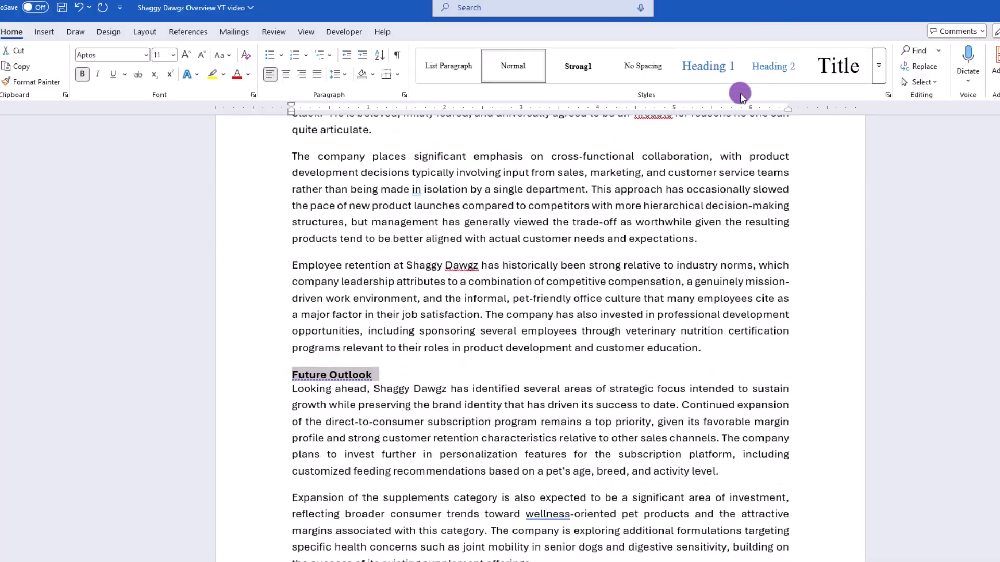
{"action": "left_click", "coordinate": [707, 66]}
{"action": "scroll", "coordinate": [431, 436], "scroll_direction": "down", "scroll_amount": 15}
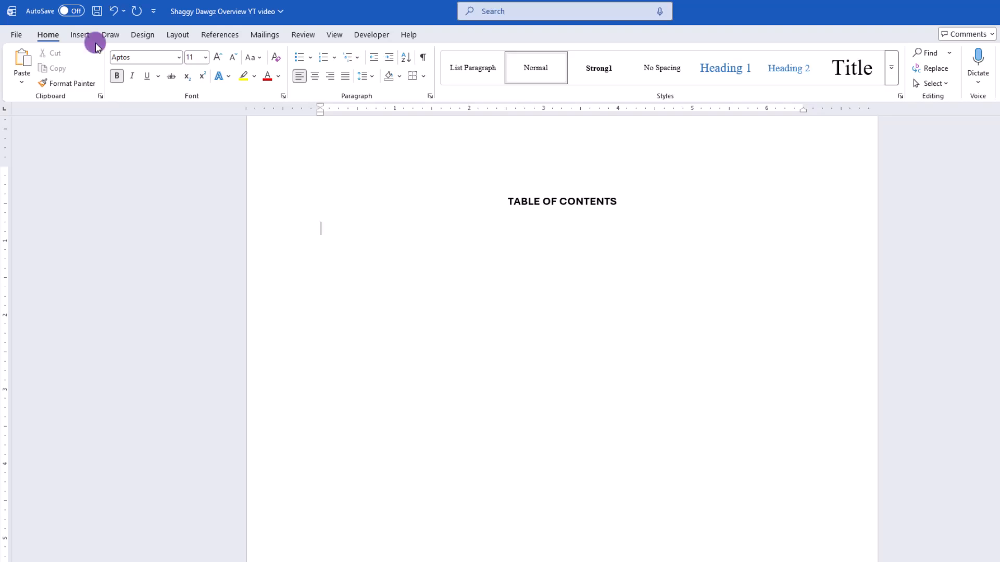
- Insert a custom table of contents below the TABLE OF CONTENTS title, using the From template format, a dotted tab leader and 3 levels
{"action": "left_click", "coordinate": [81, 33]}
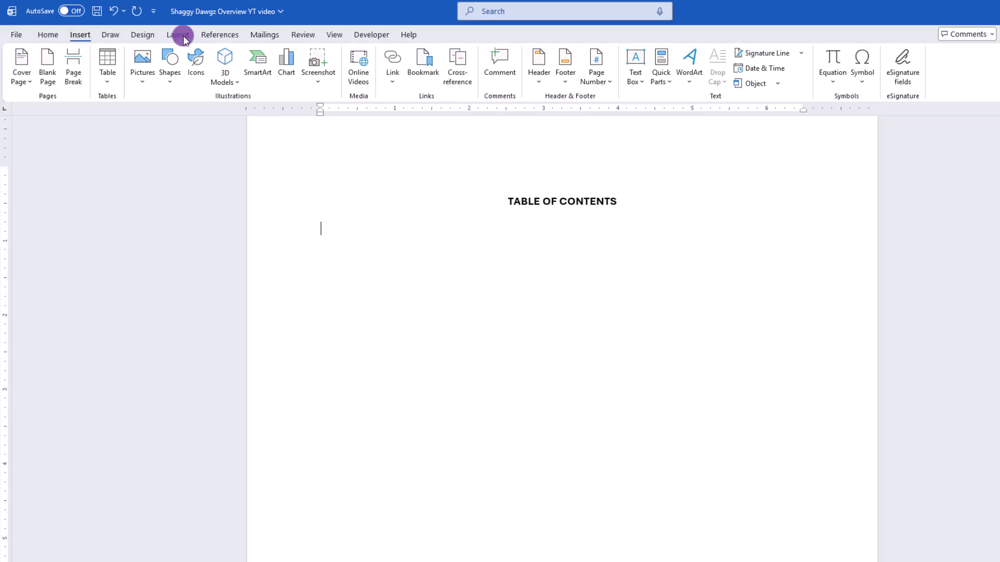
{"action": "left_click", "coordinate": [222, 35]}
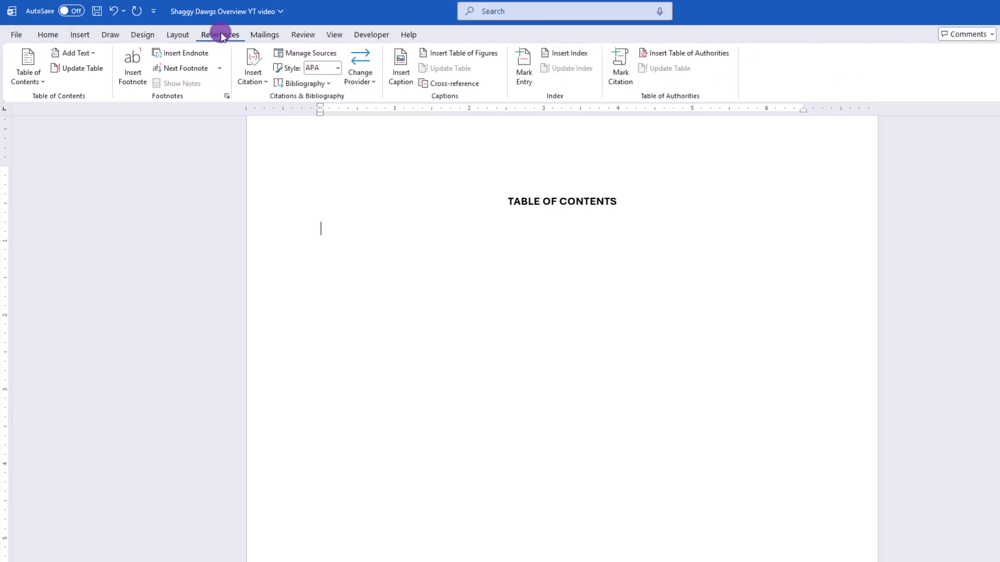
{"action": "left_click", "coordinate": [41, 82]}
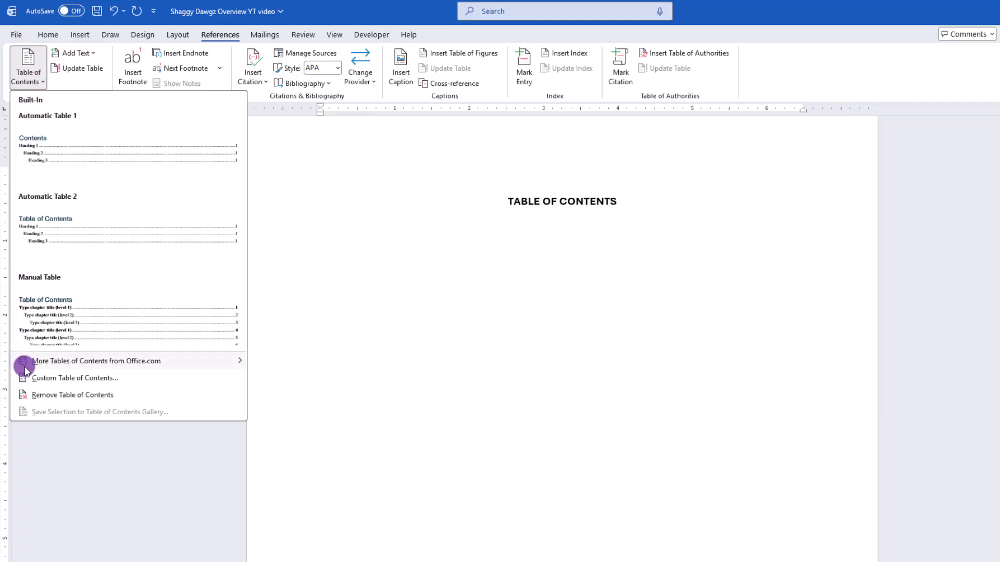
{"action": "left_click", "coordinate": [38, 379]}
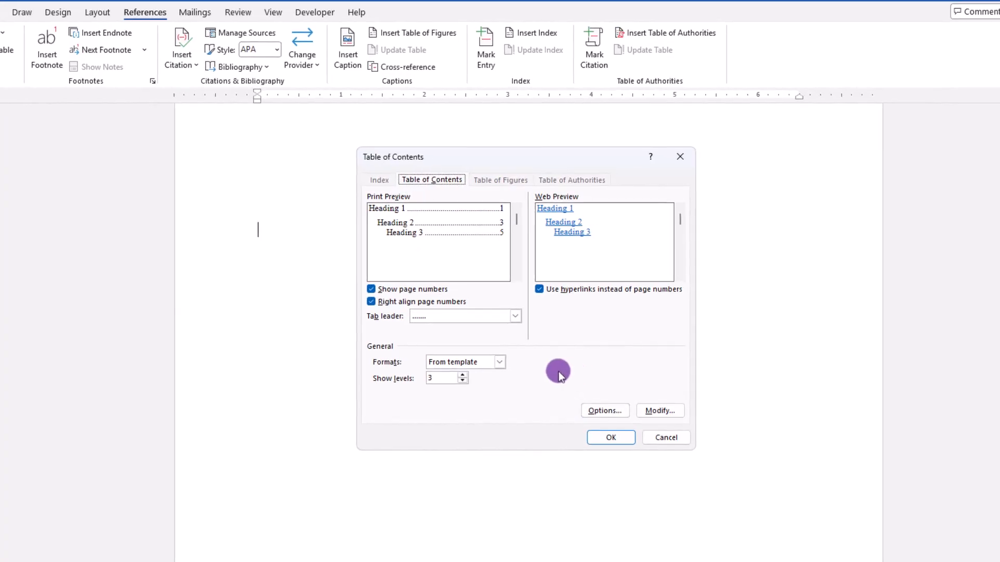
{"action": "left_click", "coordinate": [502, 362]}
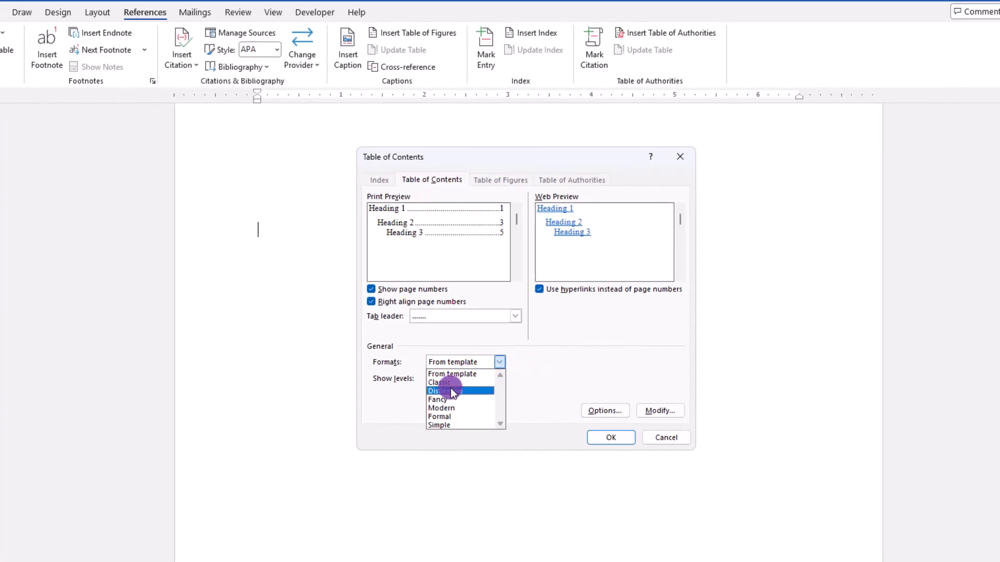
{"action": "left_click", "coordinate": [498, 350]}
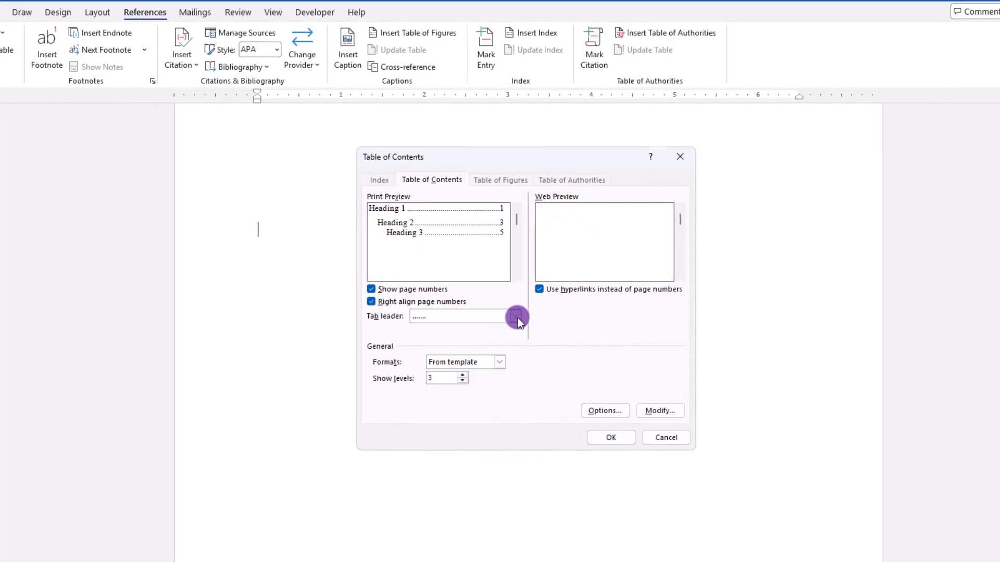
{"action": "left_click", "coordinate": [518, 317]}
{"action": "left_click", "coordinate": [449, 338]}
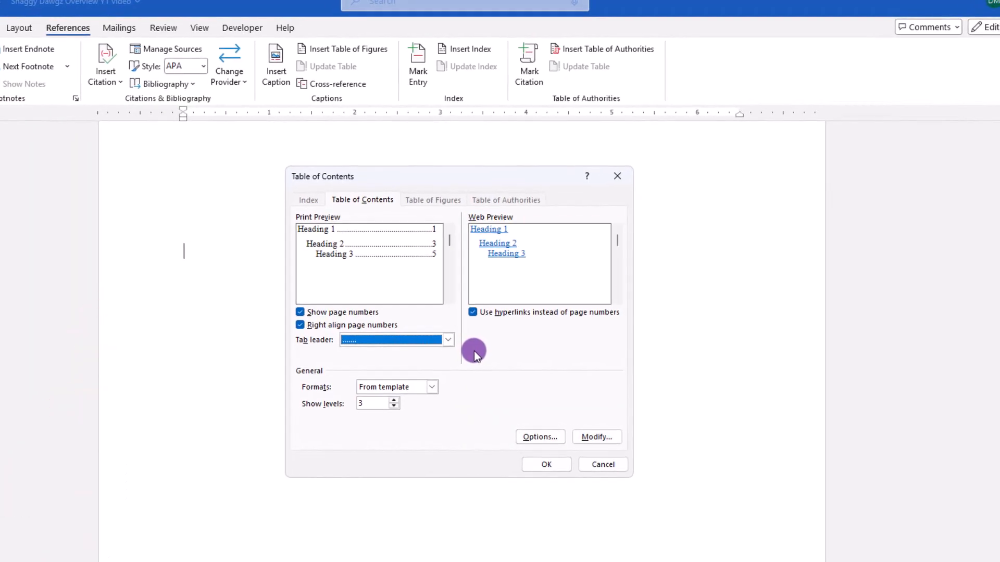
{"action": "left_click", "coordinate": [545, 465]}
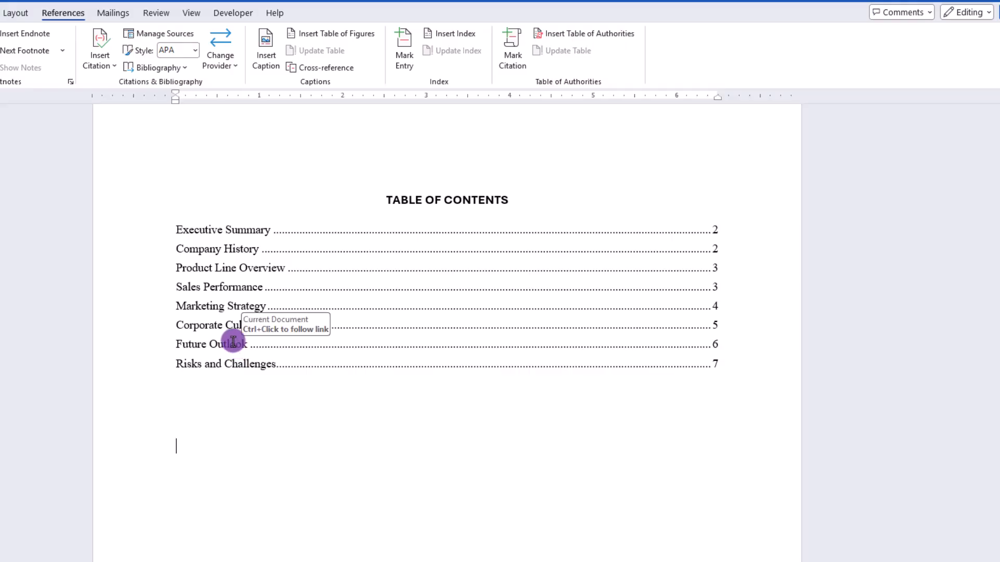
- Follow the "Future Outlook" link in the table of contents to its section
{"action": "key", "text": "ctrl"}
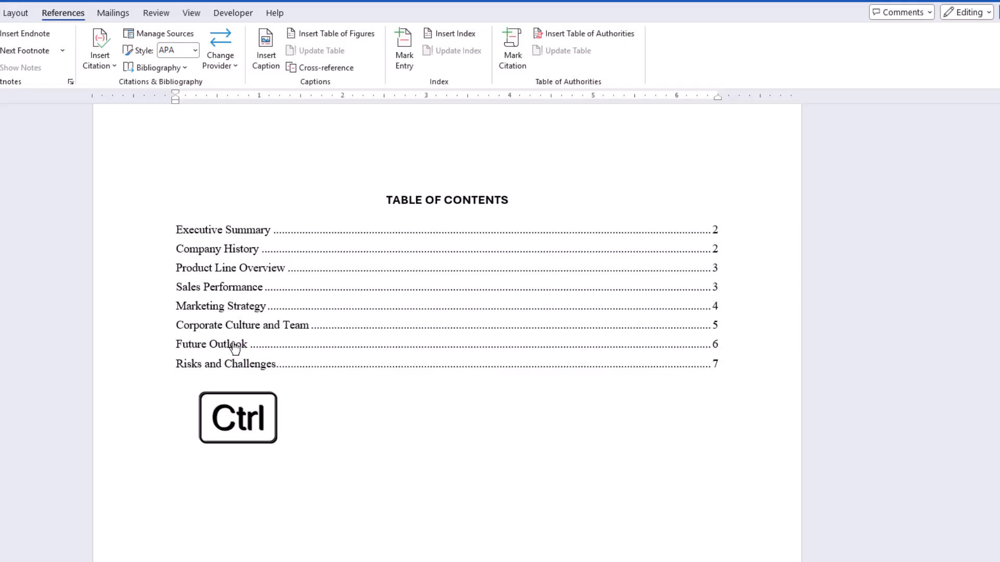
{"action": "left_click", "coordinate": [236, 348], "text": "ctrl"}
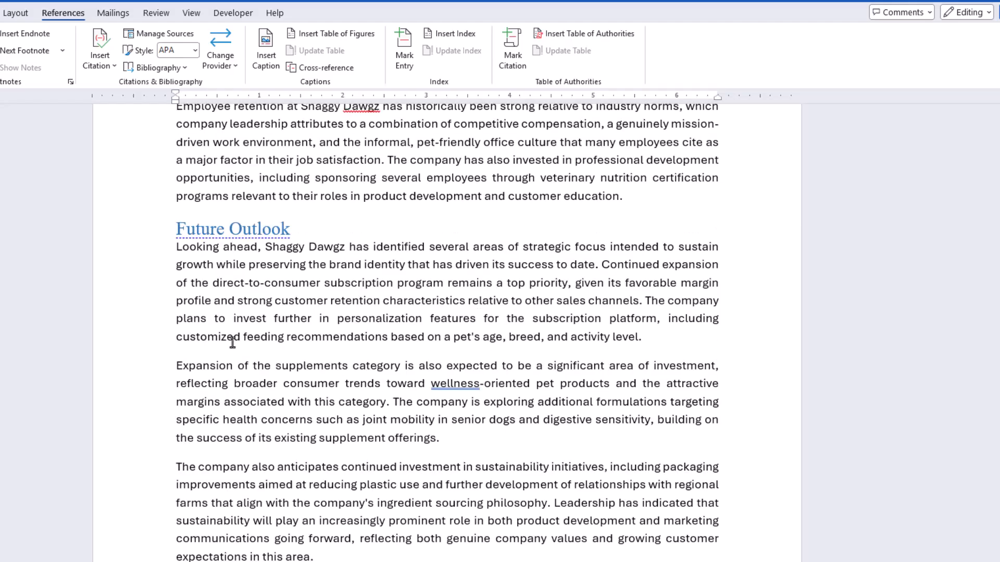
{"action": "left_click", "coordinate": [537, 295]}
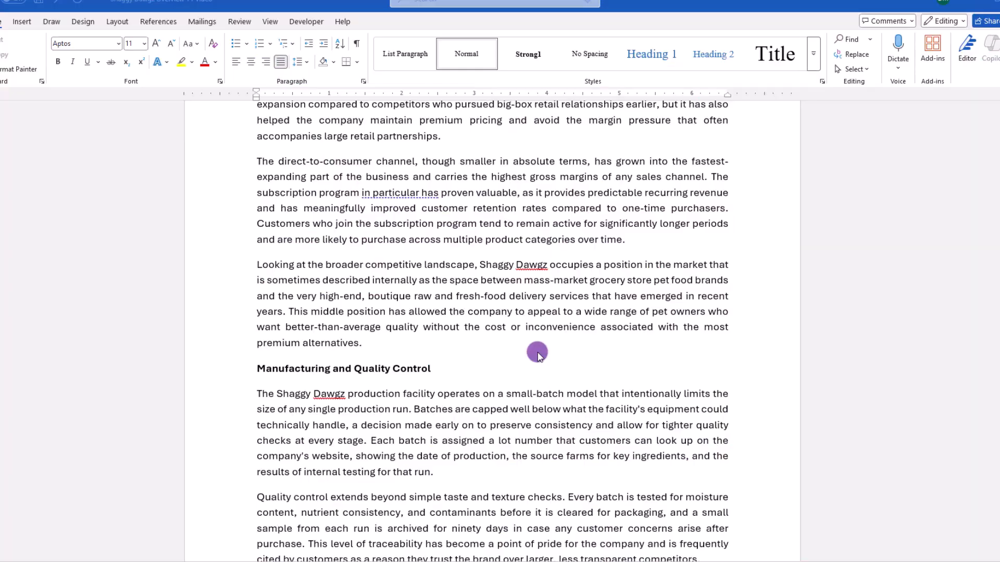
- Review the newly added sections and apply the Heading 1 style to the "Manufacturing and Quality Control" title
{"action": "scroll", "coordinate": [536, 352], "scroll_direction": "down", "scroll_amount": 5}
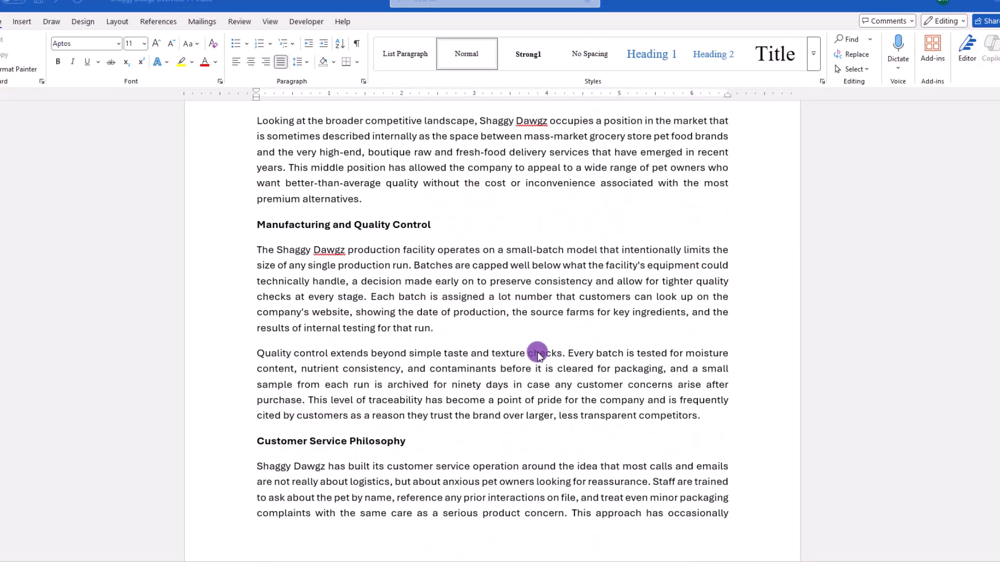
{"action": "scroll", "coordinate": [538, 354], "scroll_direction": "down", "scroll_amount": 5}
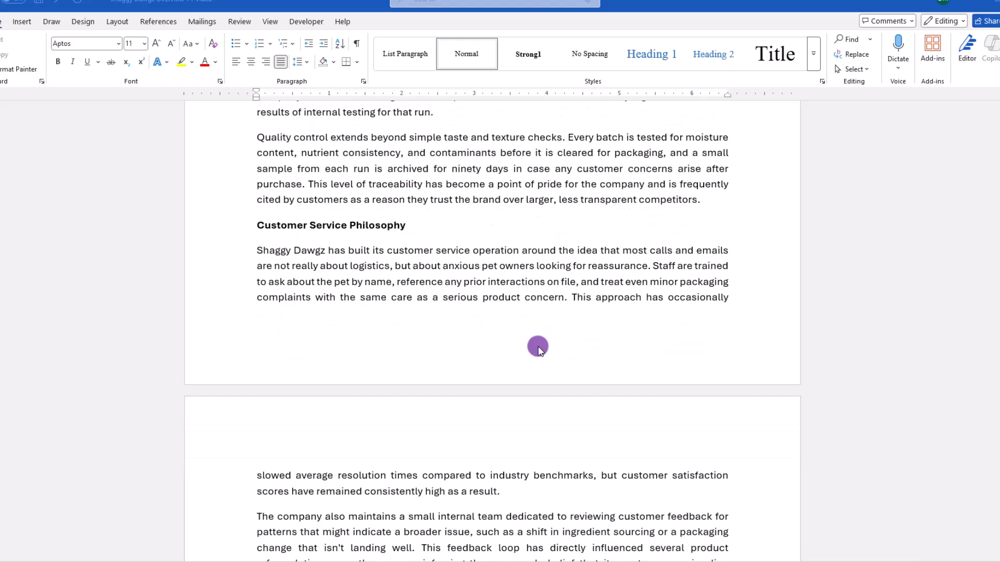
{"action": "scroll", "coordinate": [538, 349], "scroll_direction": "down", "scroll_amount": 6}
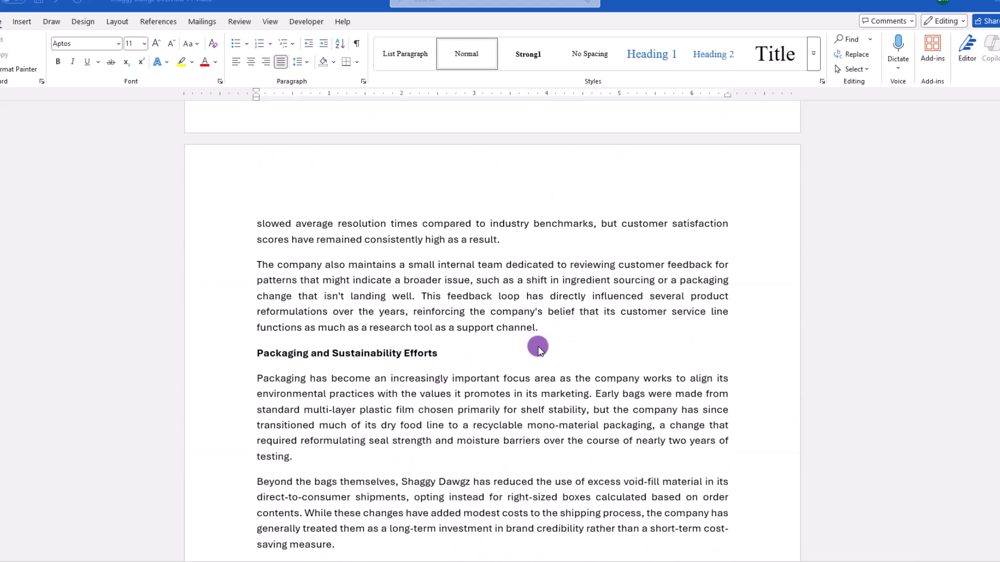
{"action": "scroll", "coordinate": [538, 348], "scroll_direction": "down", "scroll_amount": 5}
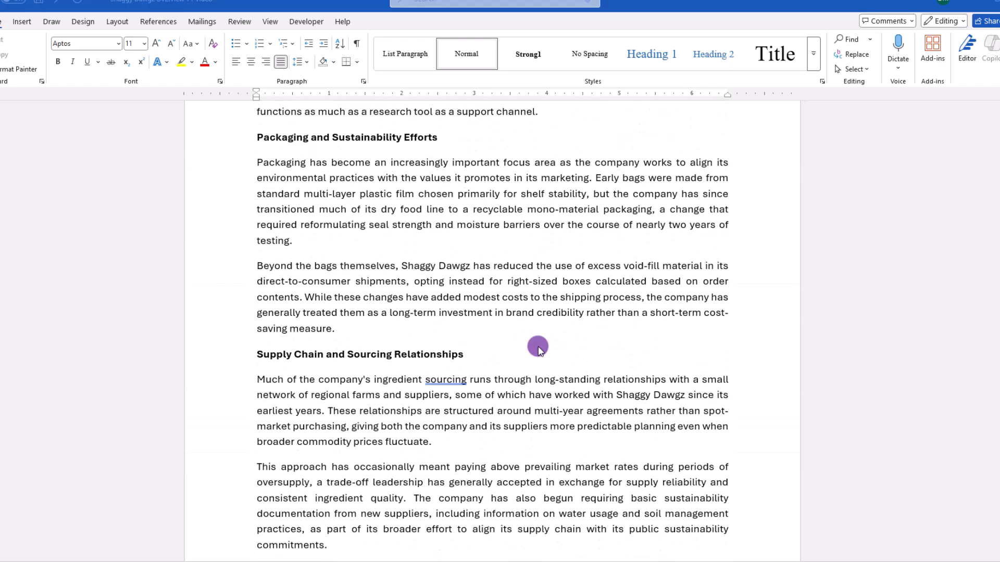
{"action": "scroll", "coordinate": [538, 348], "scroll_direction": "down", "scroll_amount": 3}
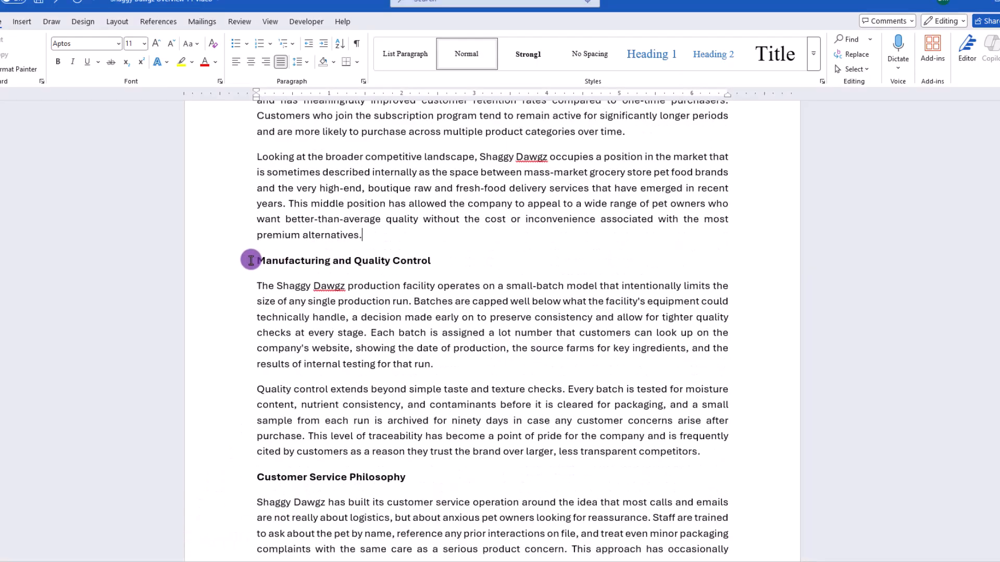
{"action": "left_click_drag", "start_coordinate": [251, 260], "coordinate": [430, 261]}
{"action": "key", "text": "ctrl+alt+1"}
- Apply the Heading 1 style to the "Customer Service Philosophy" and "Packaging and Sustainability Efforts" titles
{"action": "scroll", "coordinate": [415, 442], "scroll_direction": "down", "scroll_amount": 1}
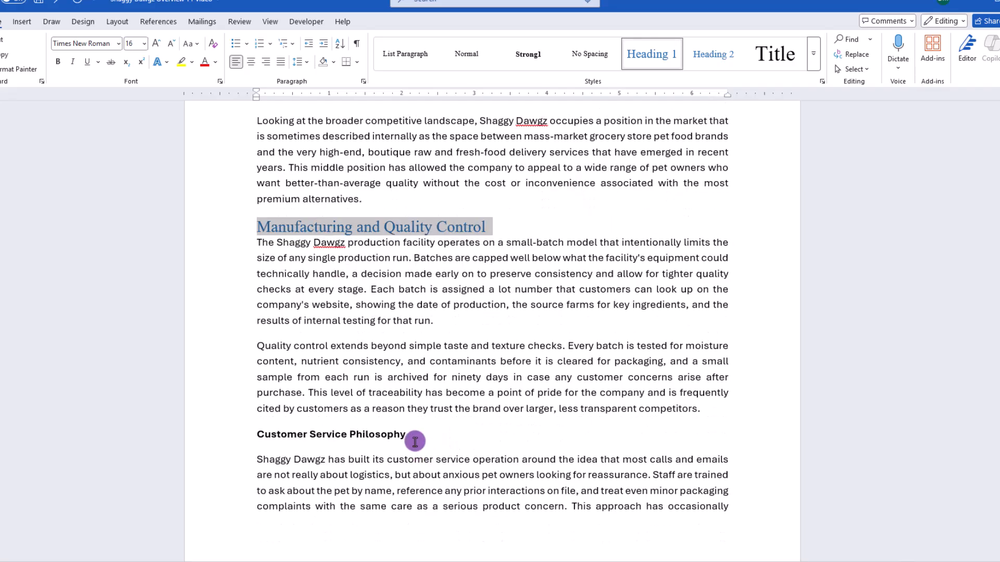
{"action": "left_click_drag", "start_coordinate": [415, 442], "coordinate": [260, 437]}
{"action": "left_click", "coordinate": [649, 56]}
{"action": "scroll", "coordinate": [443, 382], "scroll_direction": "down", "scroll_amount": 8}
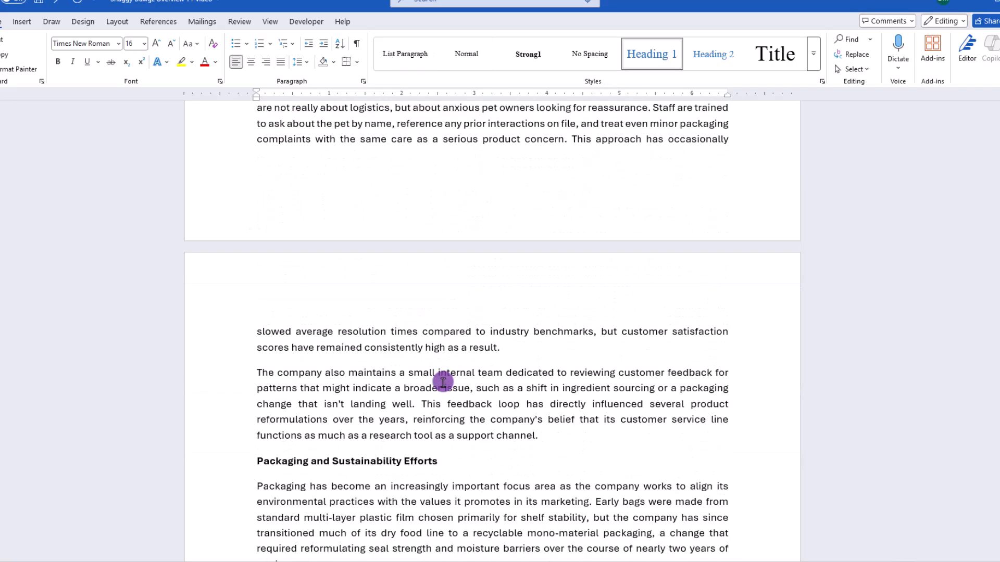
{"action": "scroll", "coordinate": [443, 382], "scroll_direction": "down", "scroll_amount": 2}
{"action": "left_click_drag", "start_coordinate": [420, 351], "coordinate": [257, 351]}
{"action": "key", "text": "ctrl+alt+1"}
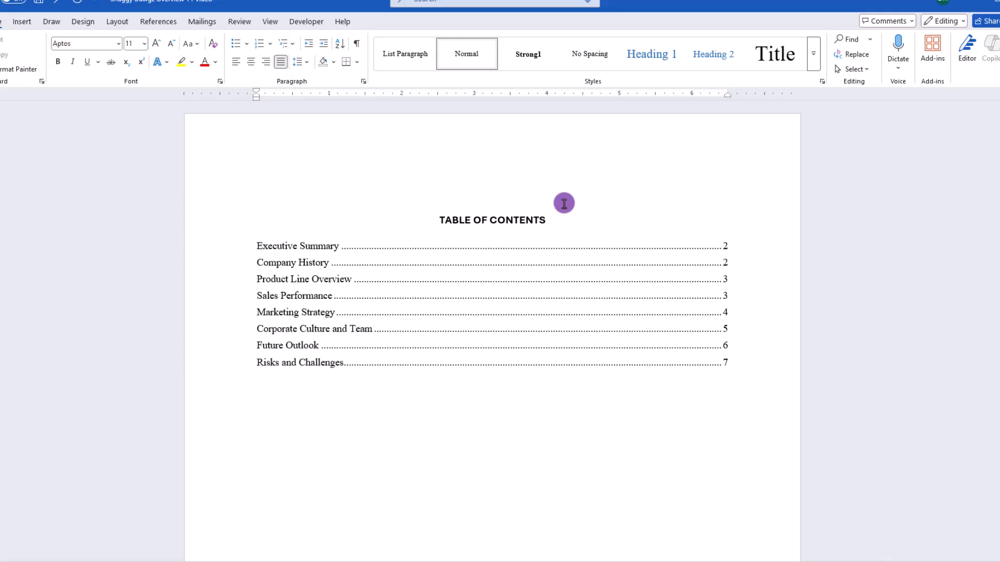
- Update the entire table of contents to include the newly styled headings
{"action": "right_click", "coordinate": [507, 293]}
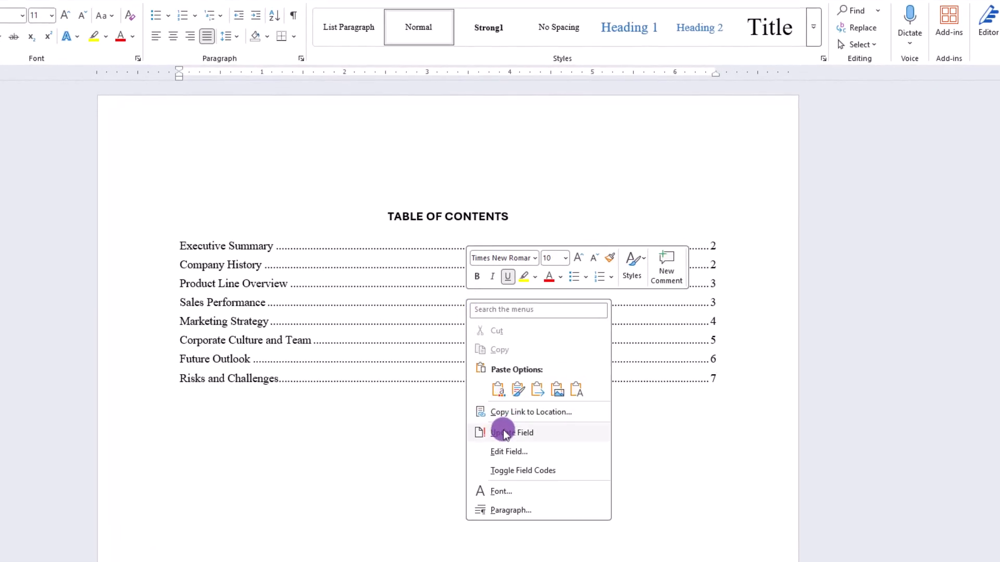
{"action": "left_click", "coordinate": [504, 434]}
{"action": "left_click", "coordinate": [373, 289]}
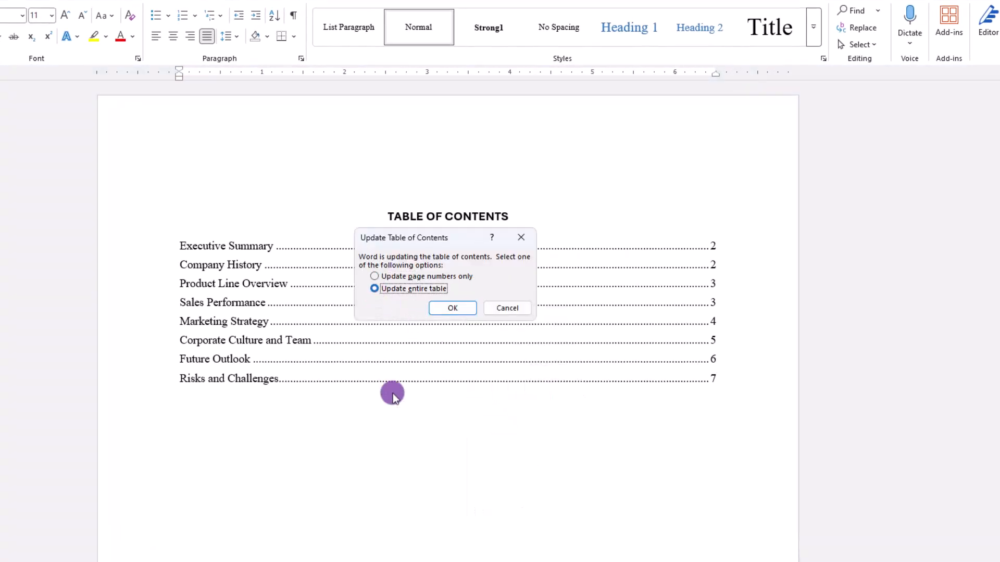
{"action": "key", "text": "Return"}
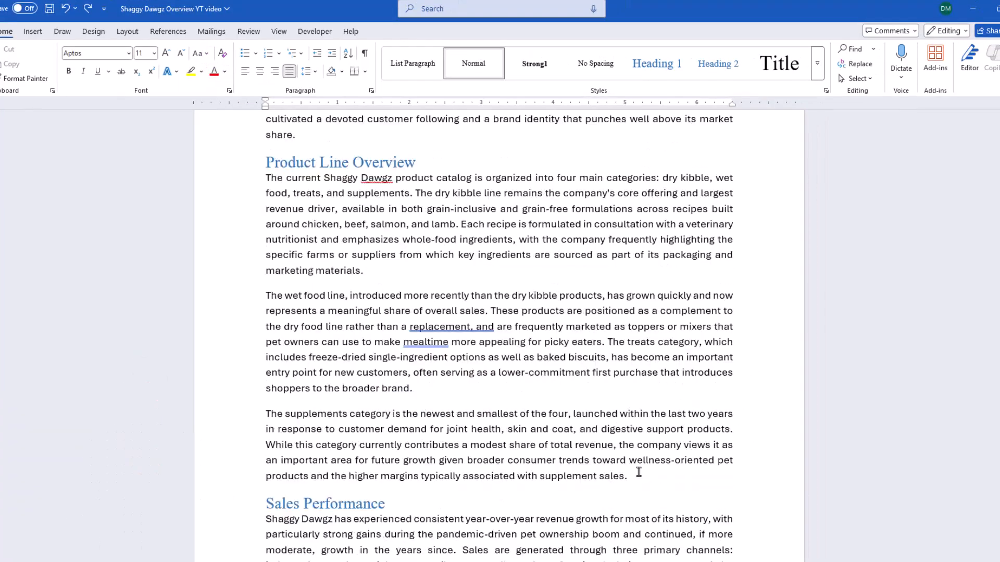
- Delete the entire Product Line Overview and Customer Service Philosophy sections, including their headings
{"action": "left_click_drag", "start_coordinate": [639, 472], "coordinate": [267, 163]}
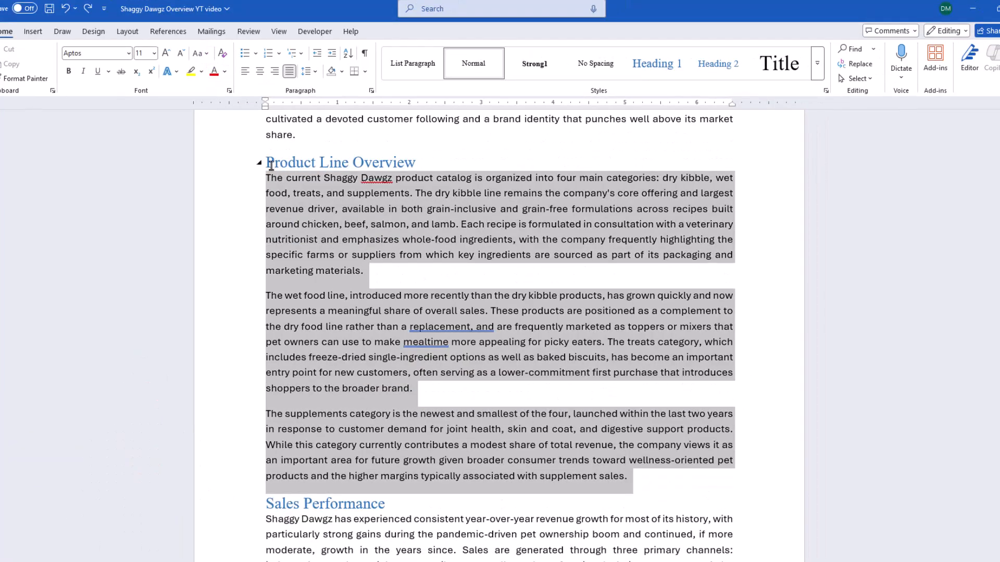
{"action": "key", "text": "Delete"}
{"action": "scroll", "coordinate": [438, 326], "scroll_direction": "down", "scroll_amount": 18}
{"action": "left_click_drag", "start_coordinate": [573, 399], "coordinate": [265, 214]}
{"action": "key", "text": "Delete"}
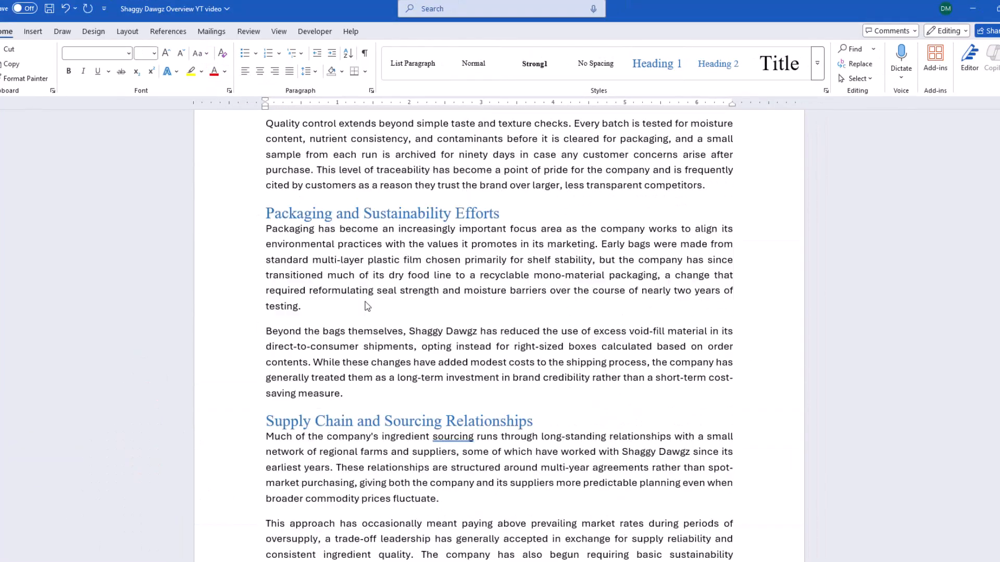
- Move the Employee Onboarding and Training section from after Supply Chain and Sourcing Relationships to after Marketing Strategy
{"action": "scroll", "coordinate": [438, 364], "scroll_direction": "down", "scroll_amount": 12}
{"action": "left_click_drag", "start_coordinate": [568, 540], "coordinate": [268, 201]}
{"action": "key", "text": "Delete"}
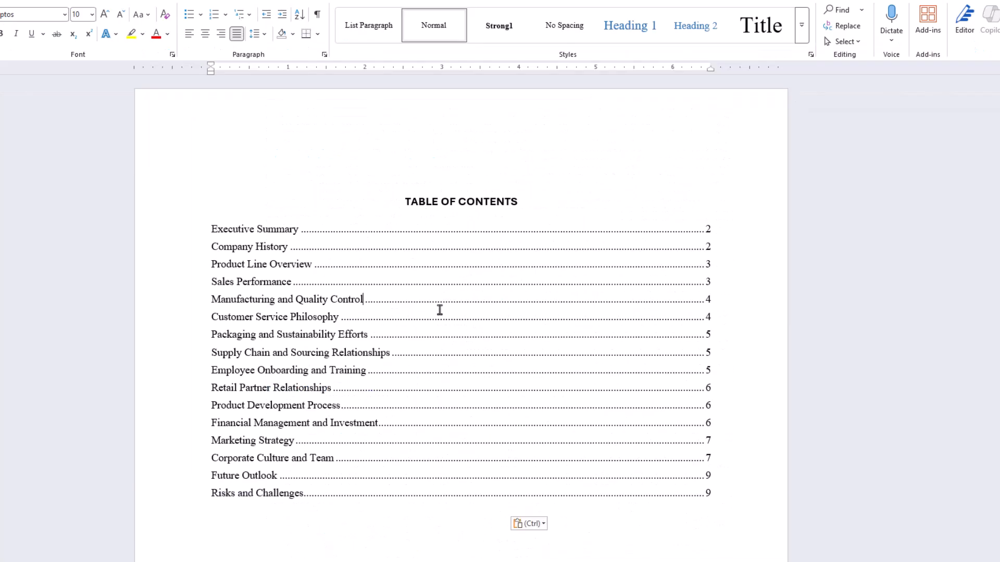
- Update the entire table of contents to reflect the deleted and moved sections
{"action": "right_click", "coordinate": [477, 330]}
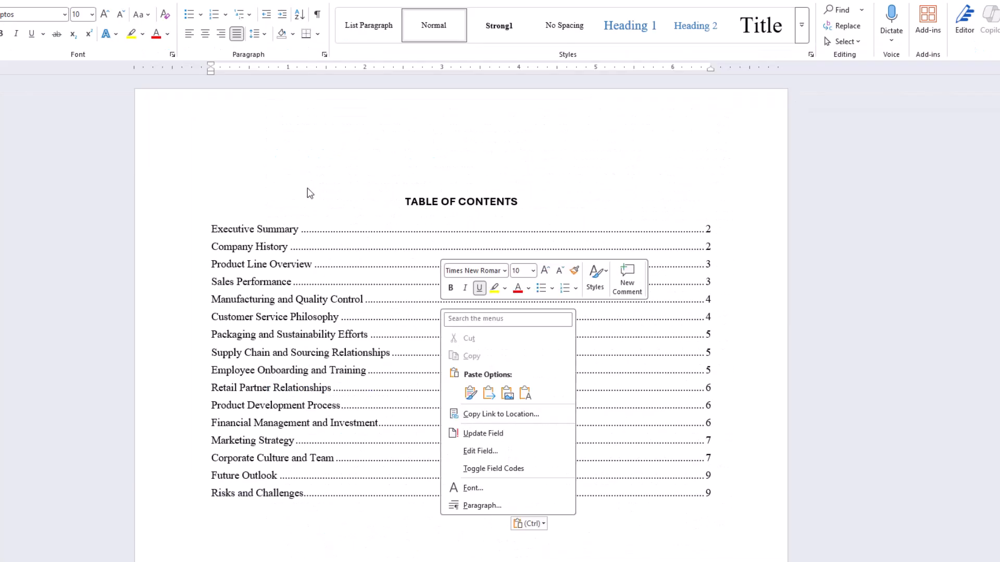
{"action": "left_click", "coordinate": [471, 435]}
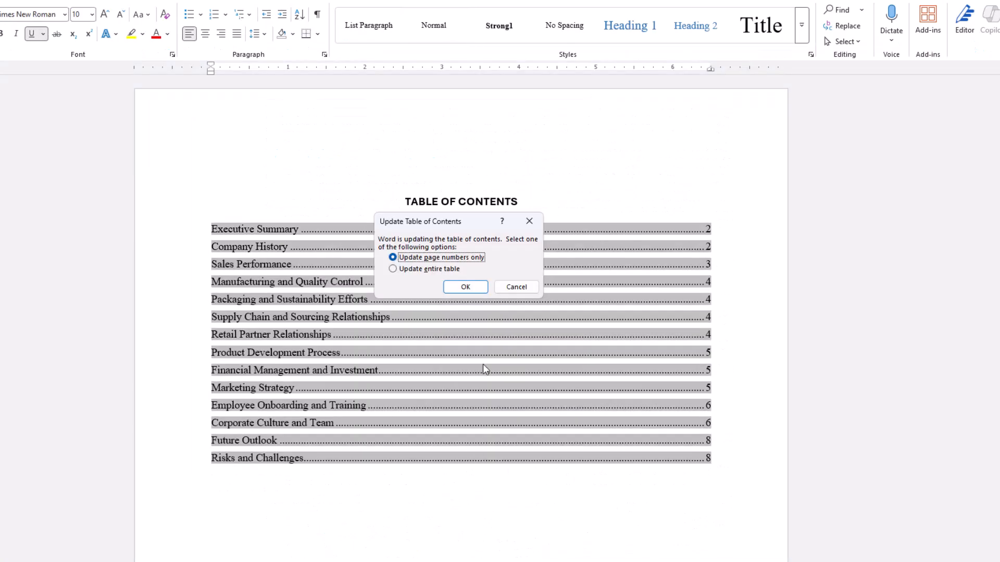
{"action": "left_click", "coordinate": [393, 269]}
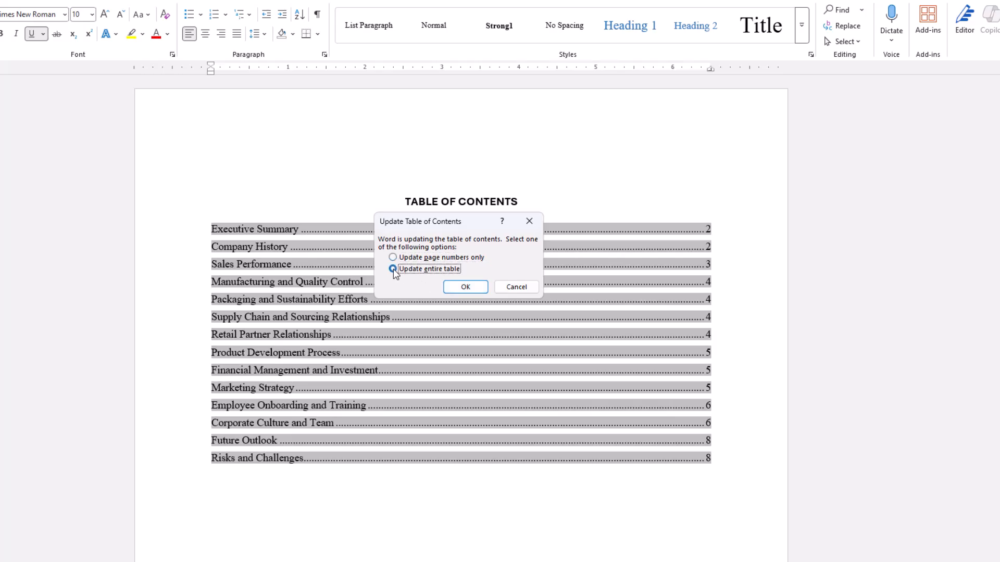
{"action": "left_click", "coordinate": [466, 287]}
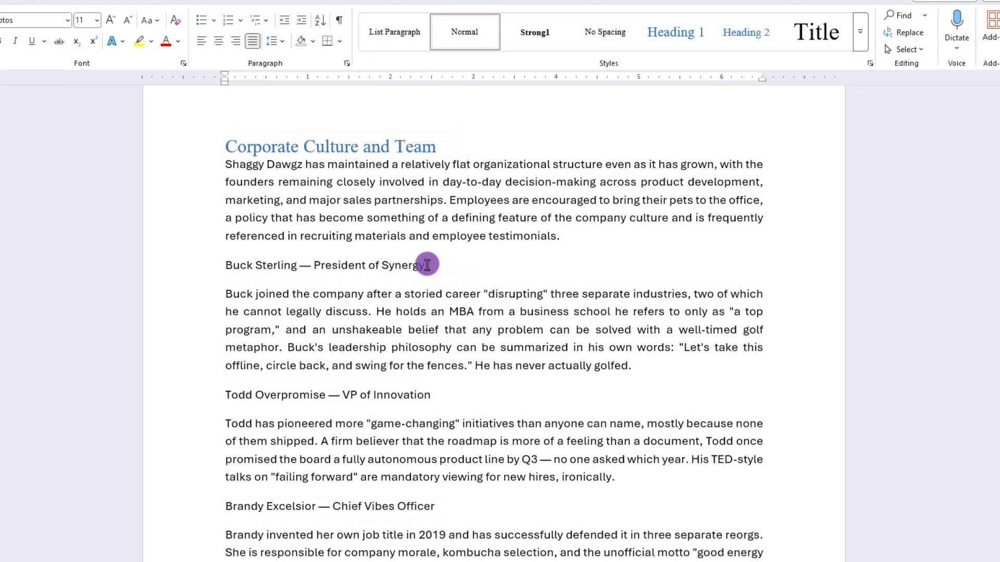
- Apply the Heading 2 style to the President of Synergy, VP of Innovation and Chief Vibes Officer lines under Corporate Culture and Team
{"action": "left_click_drag", "start_coordinate": [426, 266], "coordinate": [226, 263]}
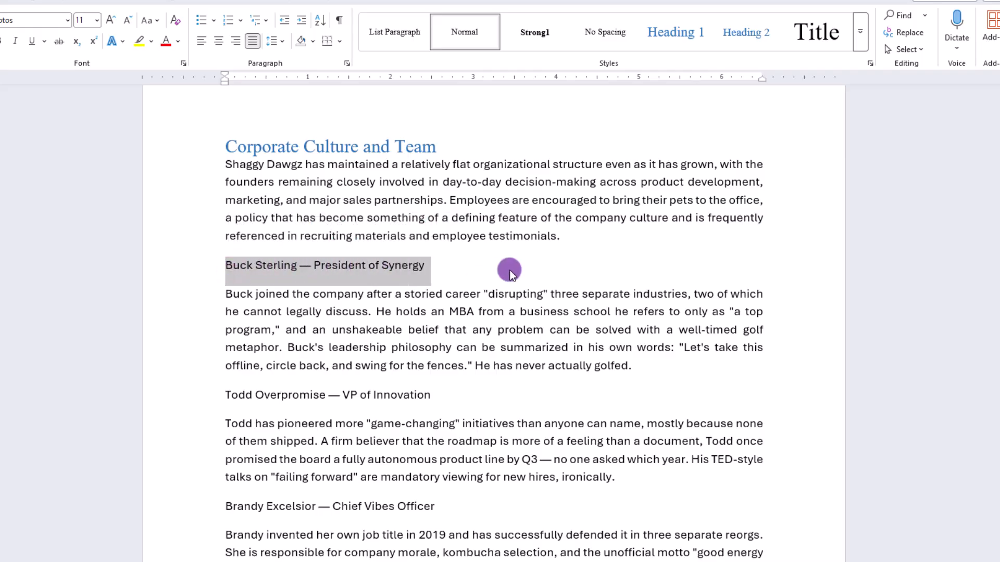
{"action": "left_click", "coordinate": [732, 35]}
{"action": "left_click_drag", "start_coordinate": [430, 380], "coordinate": [225, 380]}
{"action": "left_click", "coordinate": [732, 36]}
{"action": "scroll", "coordinate": [490, 312], "scroll_direction": "down", "scroll_amount": 2}
{"action": "left_click_drag", "start_coordinate": [474, 337], "coordinate": [226, 337]}
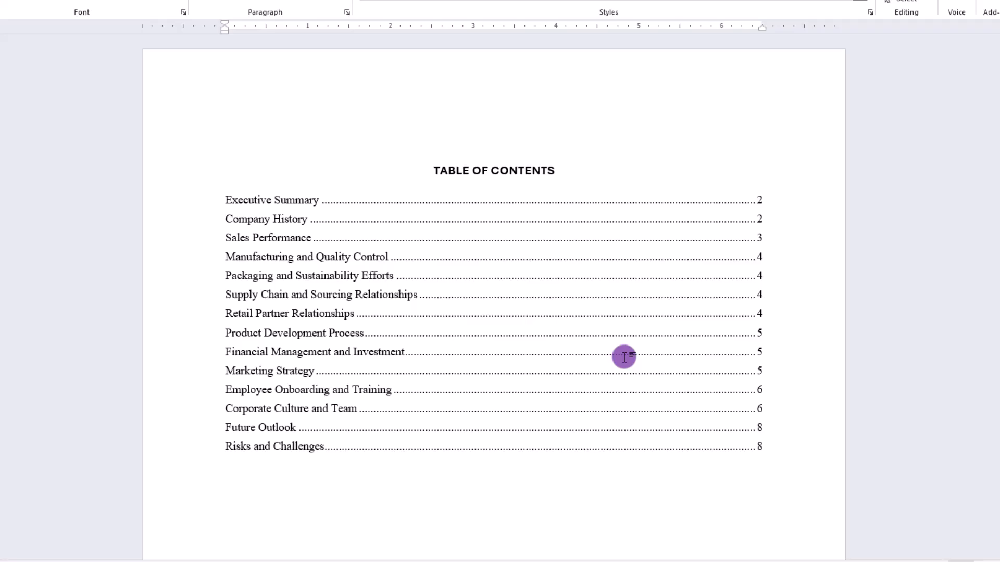
- Update the entire table of contents to include the Heading 2 subheadings
{"action": "right_click", "coordinate": [370, 285]}
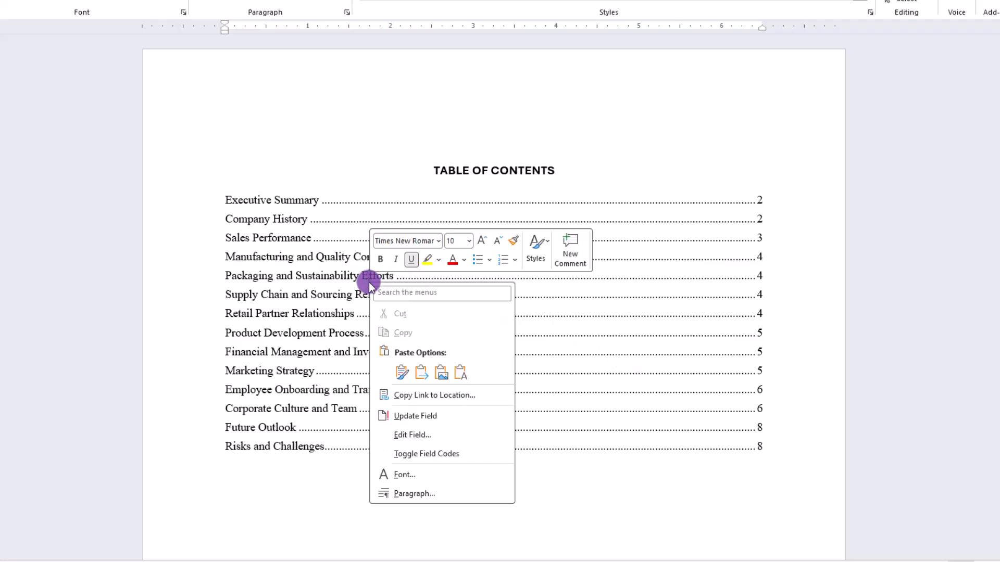
{"action": "left_click", "coordinate": [404, 417]}
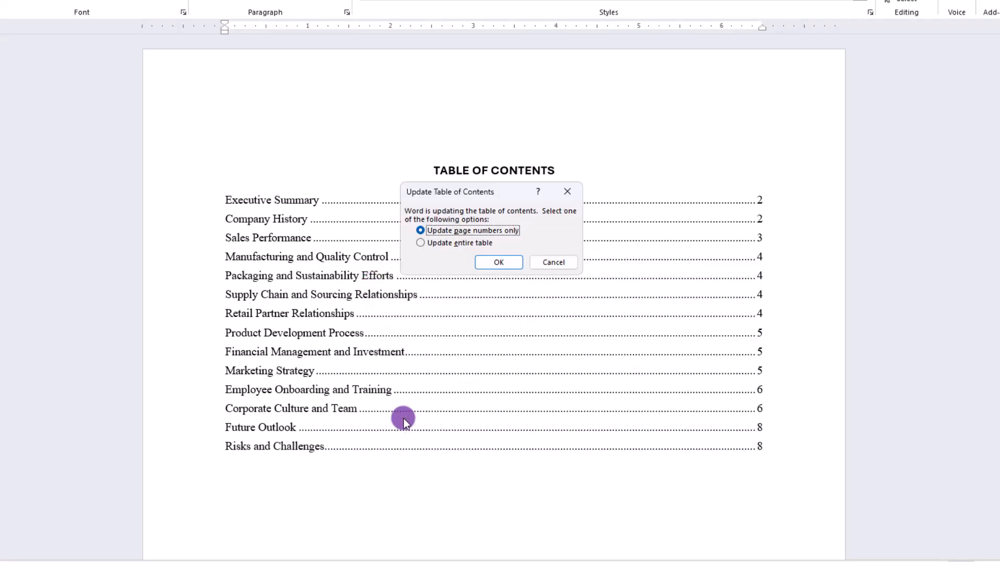
{"action": "left_click", "coordinate": [420, 244]}
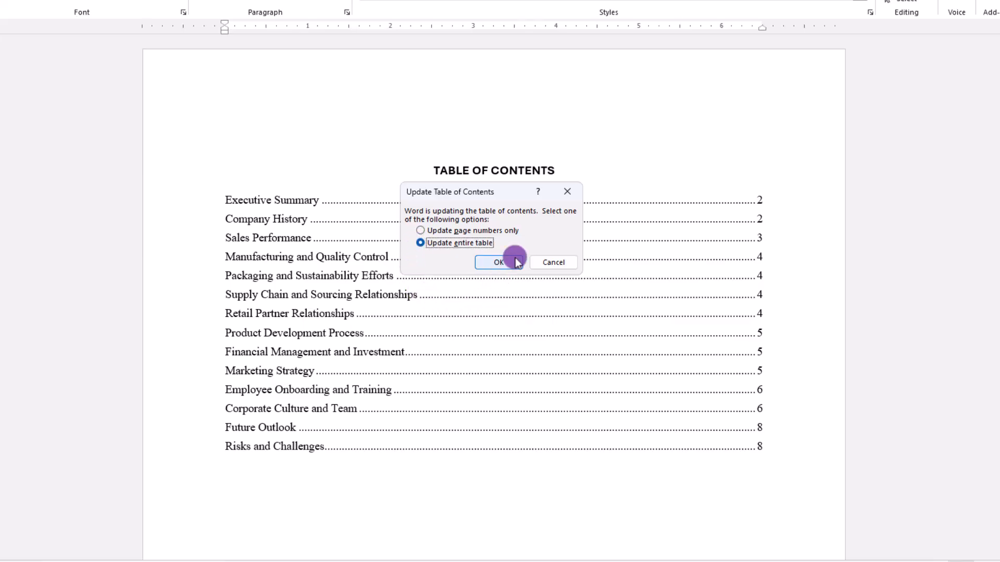
{"action": "left_click", "coordinate": [498, 262]}
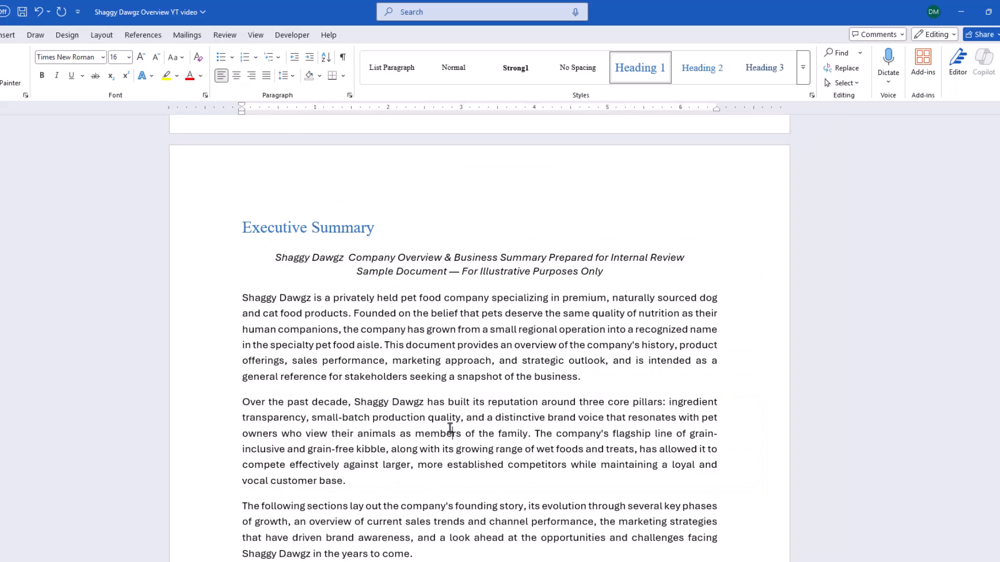
- Modify the Heading 1 style to Aptos, 12 pt, bold, with black Text 1 font color, and check the section headings
{"action": "left_click", "coordinate": [451, 427]}
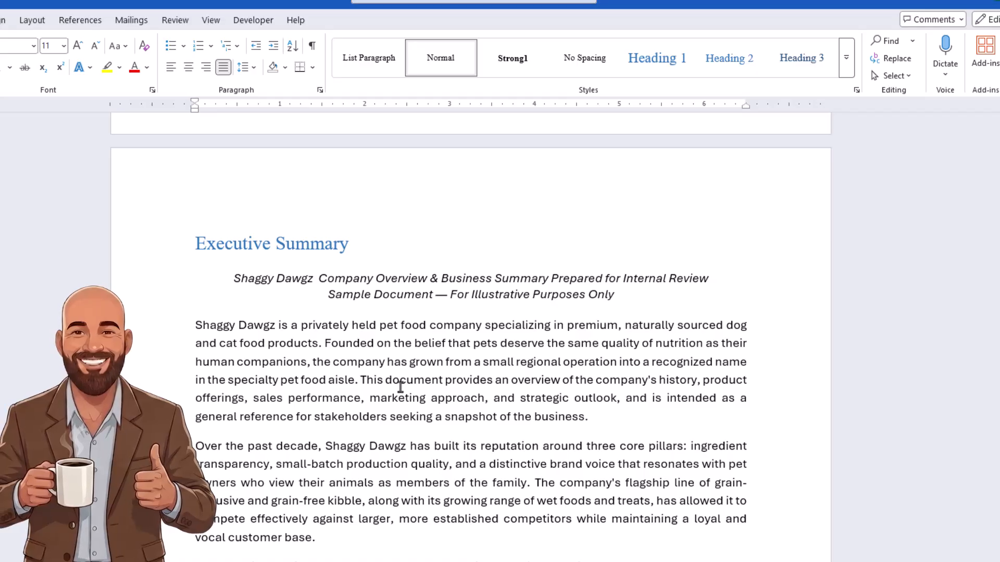
{"action": "scroll", "coordinate": [401, 387], "scroll_direction": "down", "scroll_amount": 1}
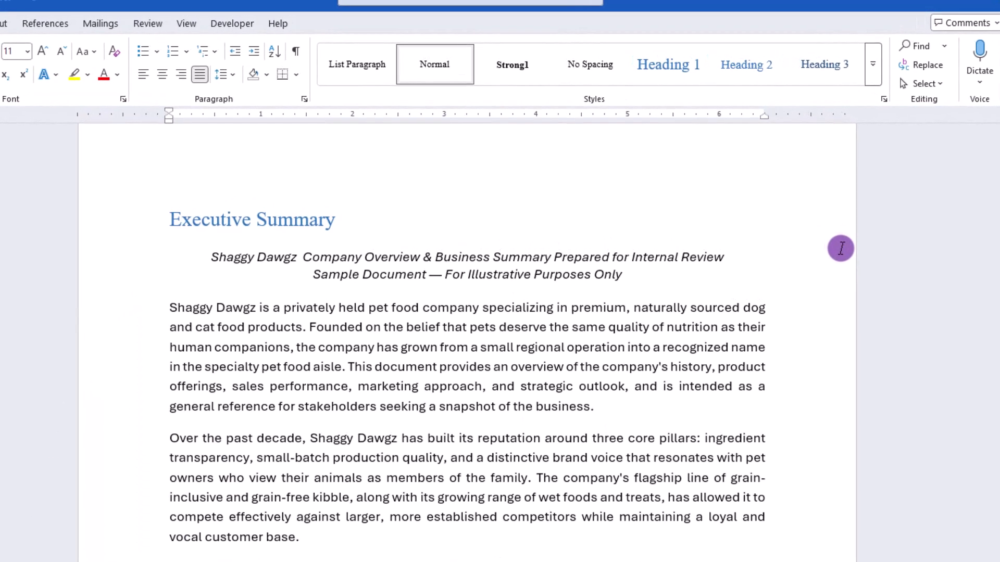
{"action": "right_click", "coordinate": [673, 68]}
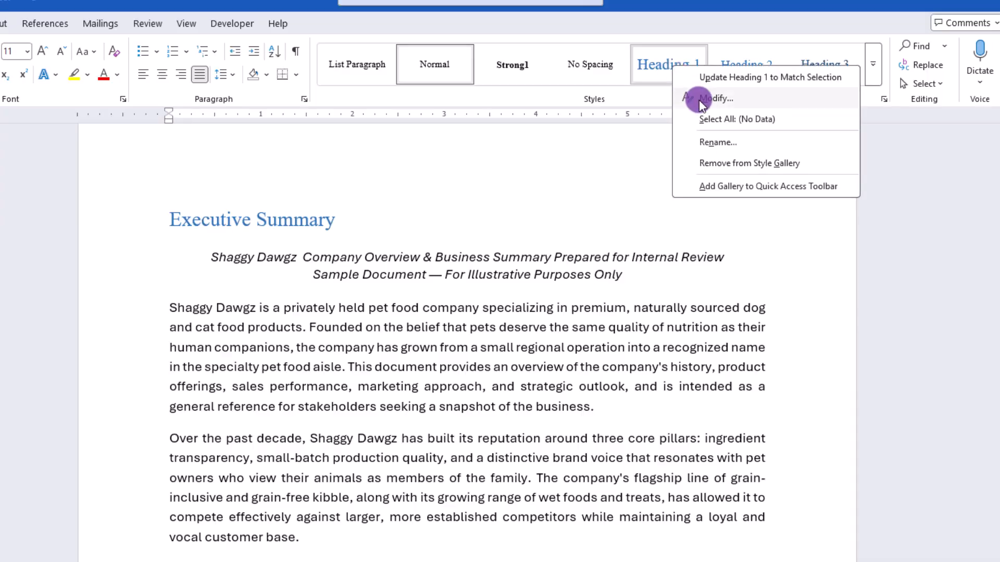
{"action": "left_click", "coordinate": [718, 98]}
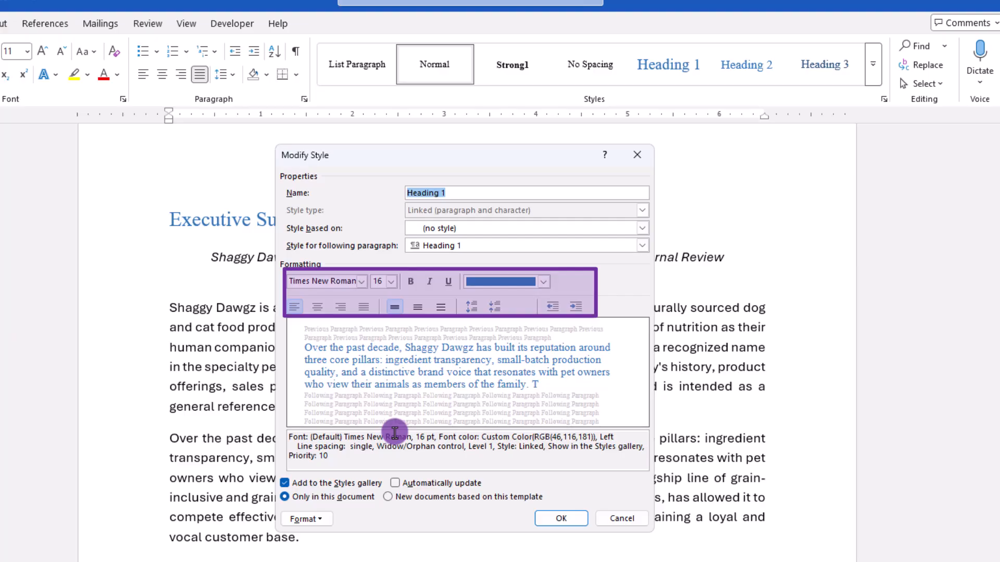
{"action": "left_click", "coordinate": [361, 282]}
{"action": "left_click", "coordinate": [312, 354]}
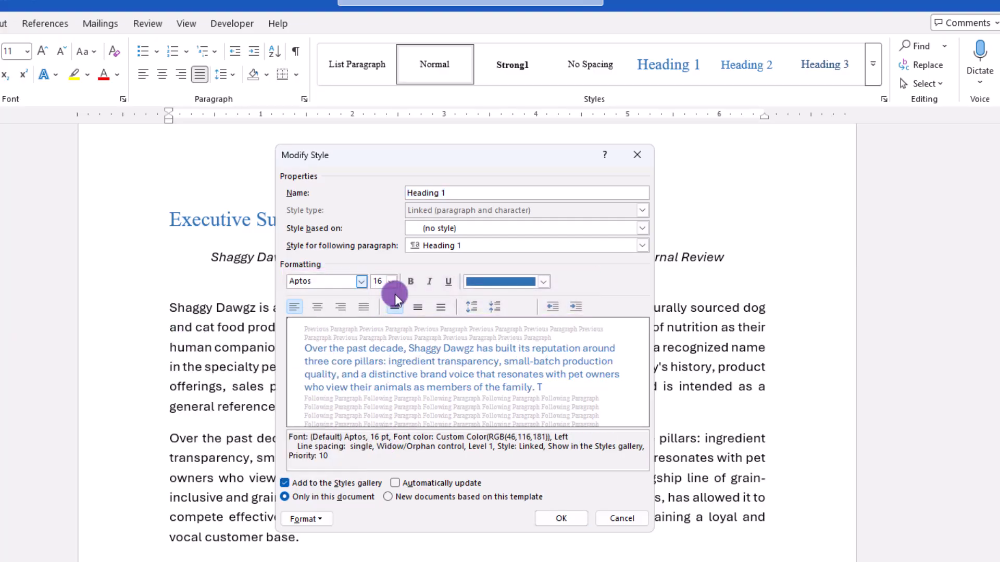
{"action": "left_click", "coordinate": [411, 281]}
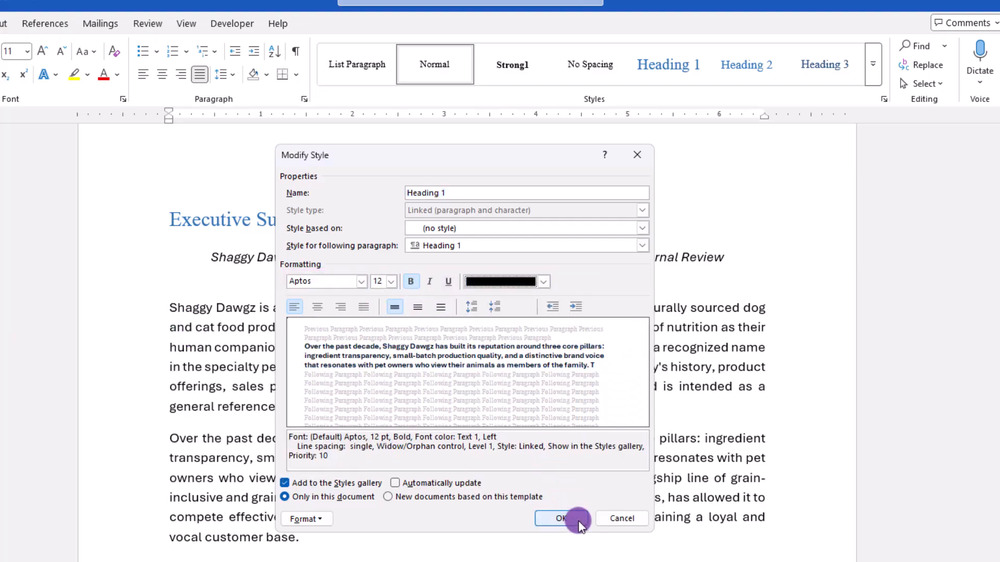
{"action": "left_click", "coordinate": [560, 518]}
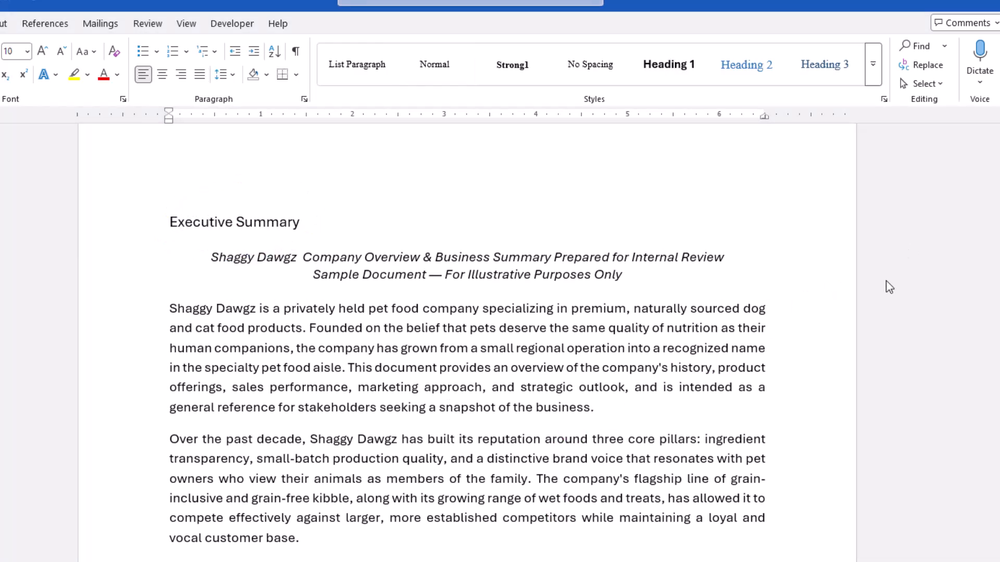
{"action": "scroll", "coordinate": [889, 288], "scroll_direction": "down", "scroll_amount": 10}
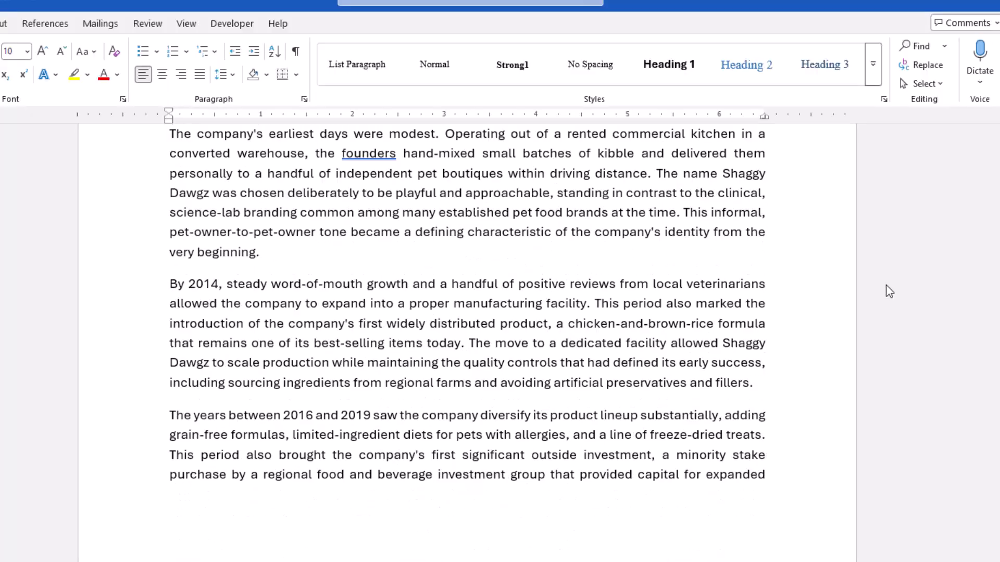
{"action": "scroll", "coordinate": [890, 288], "scroll_direction": "down", "scroll_amount": 10}
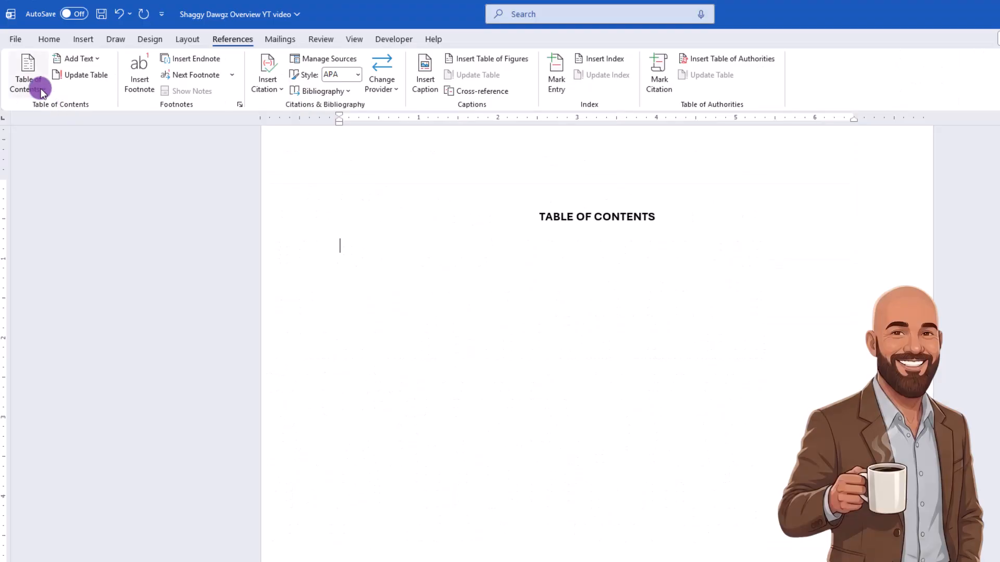
- Insert a custom table of contents beneath the TABLE OF CONTENTS title
{"action": "left_click", "coordinate": [41, 88]}
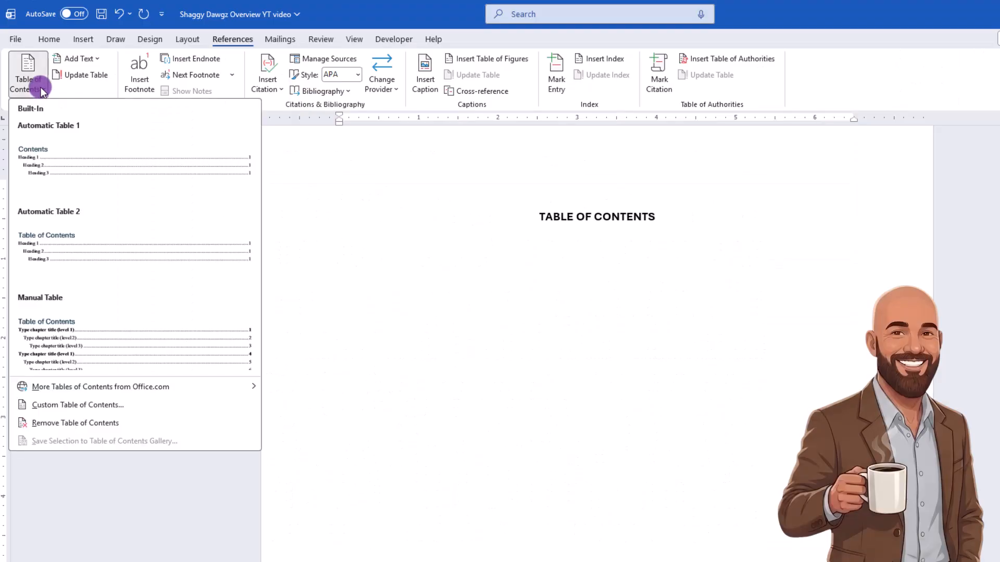
{"action": "left_click", "coordinate": [25, 406]}
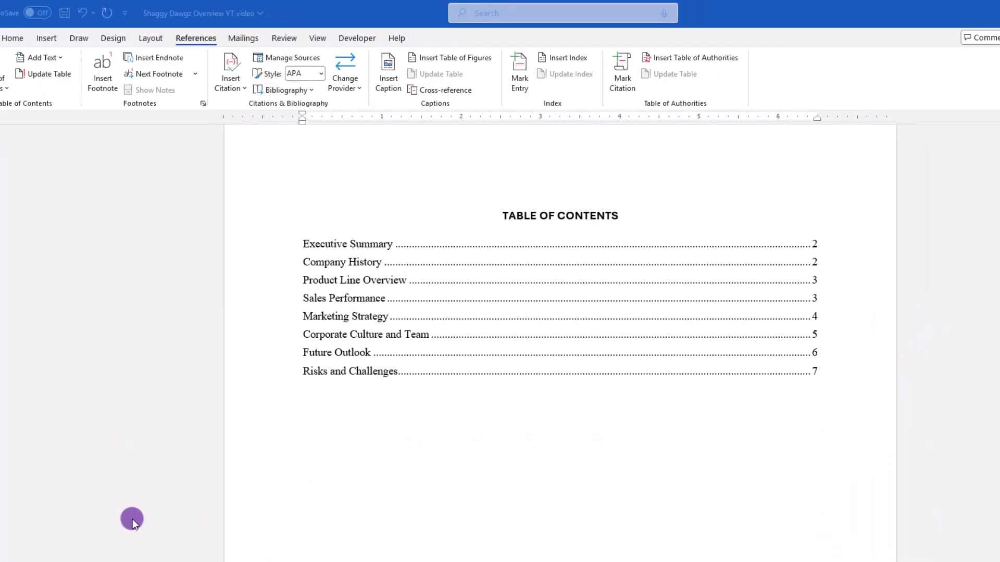